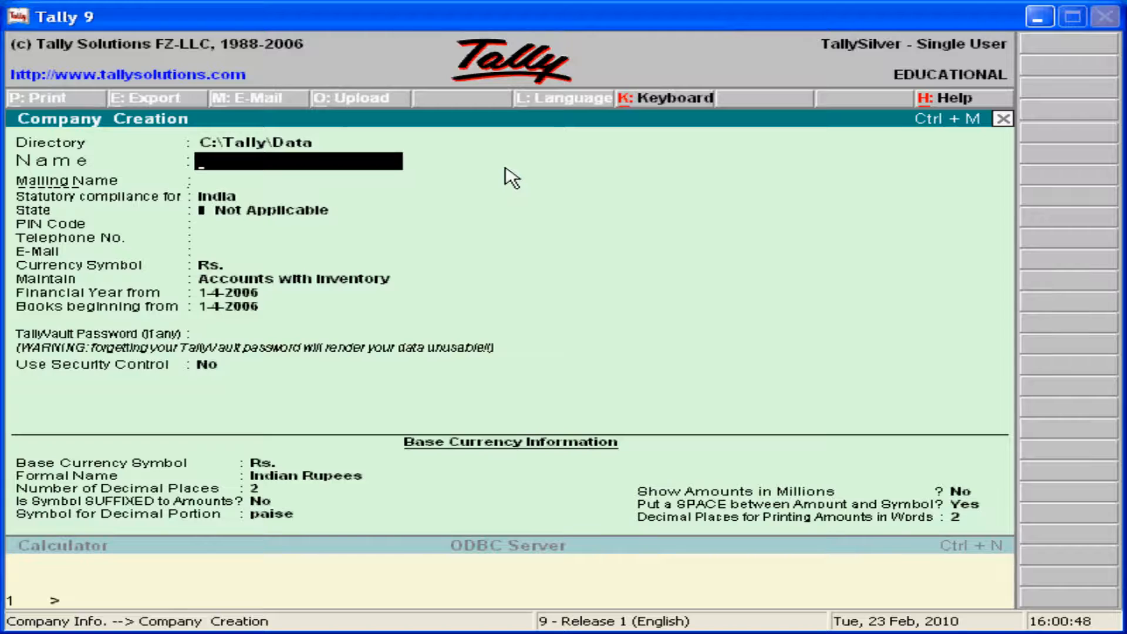
- Enter EduSoft as the company name, correcting the mistyped ending
type("EduSod")
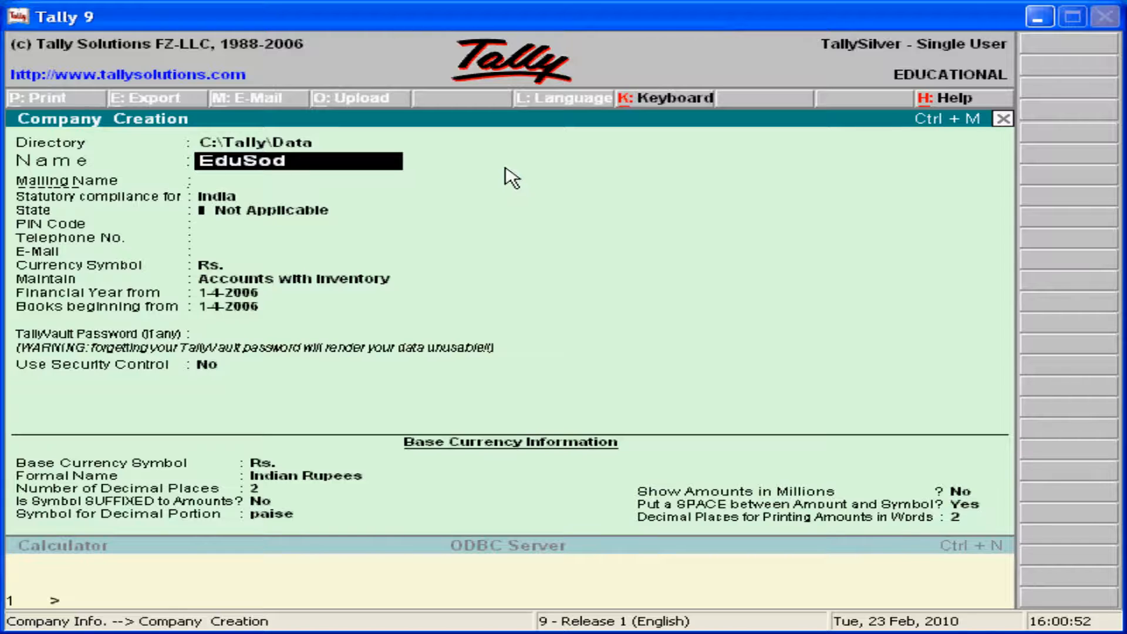
key("BackSpace")
type("ft")
key("Return")
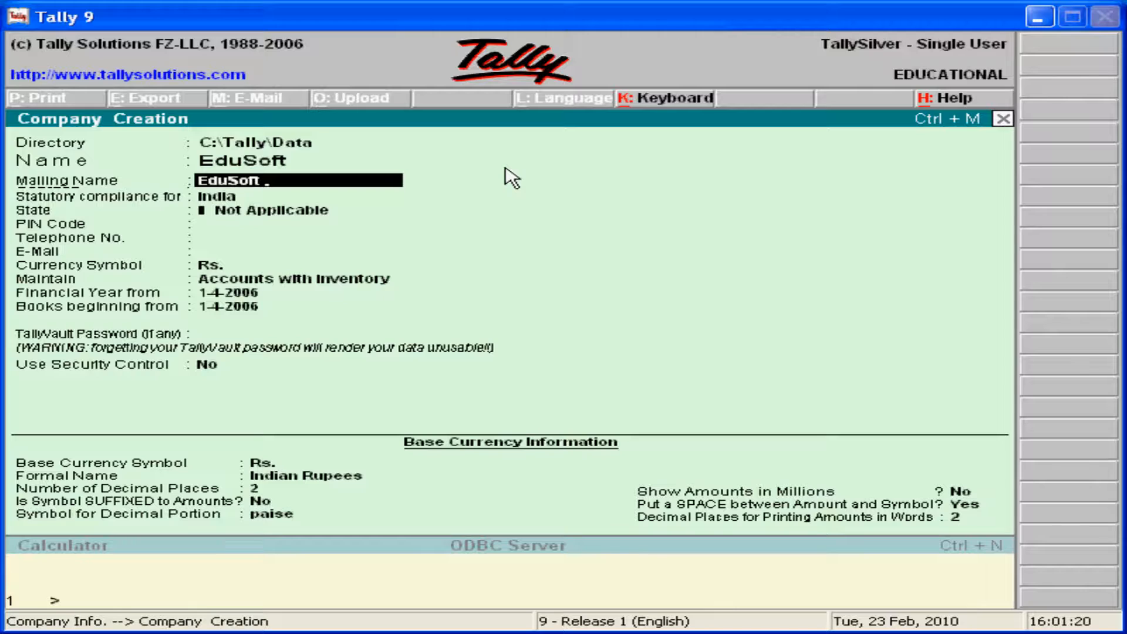
- Extend the mailing name to 'EduSoft Learning Systems' and skip the blank address line
type("Learning Syste")
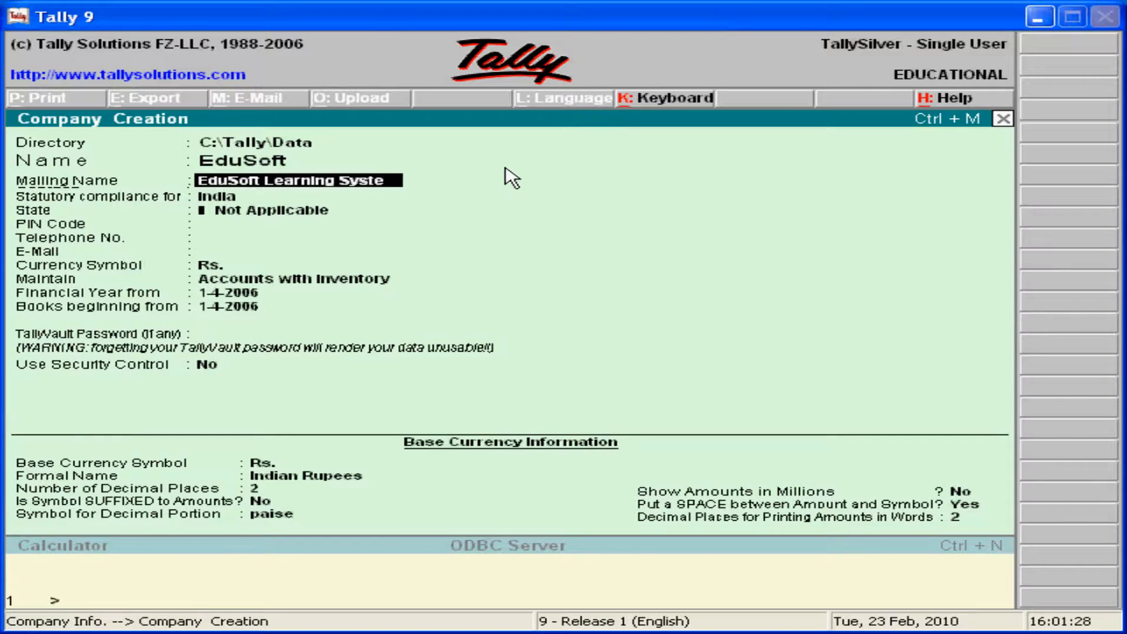
type("ms")
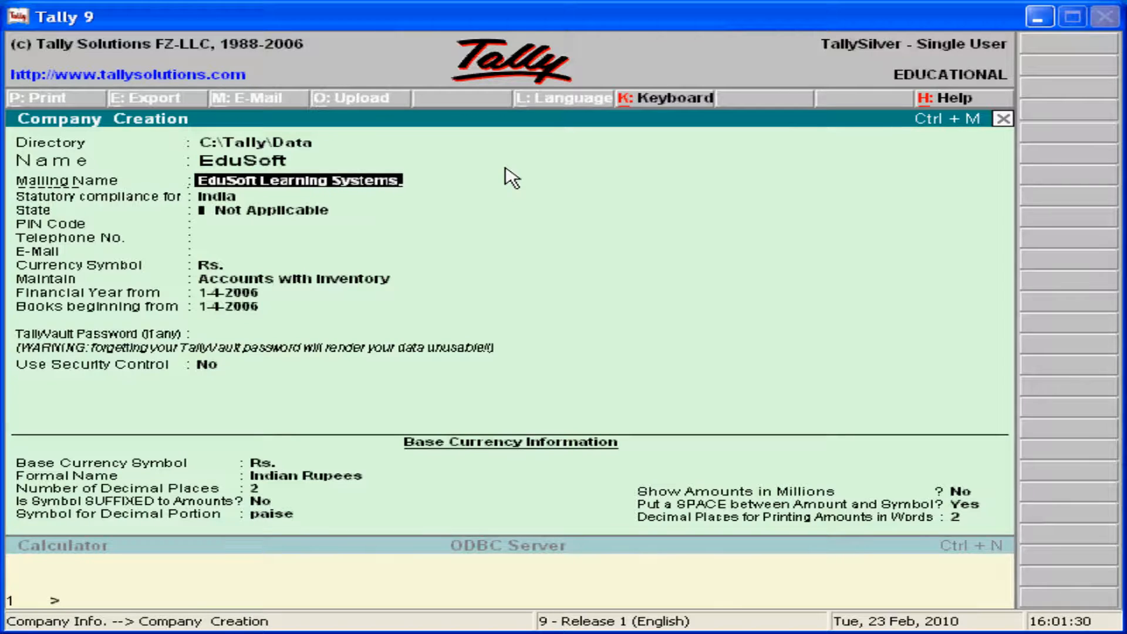
key("Return")
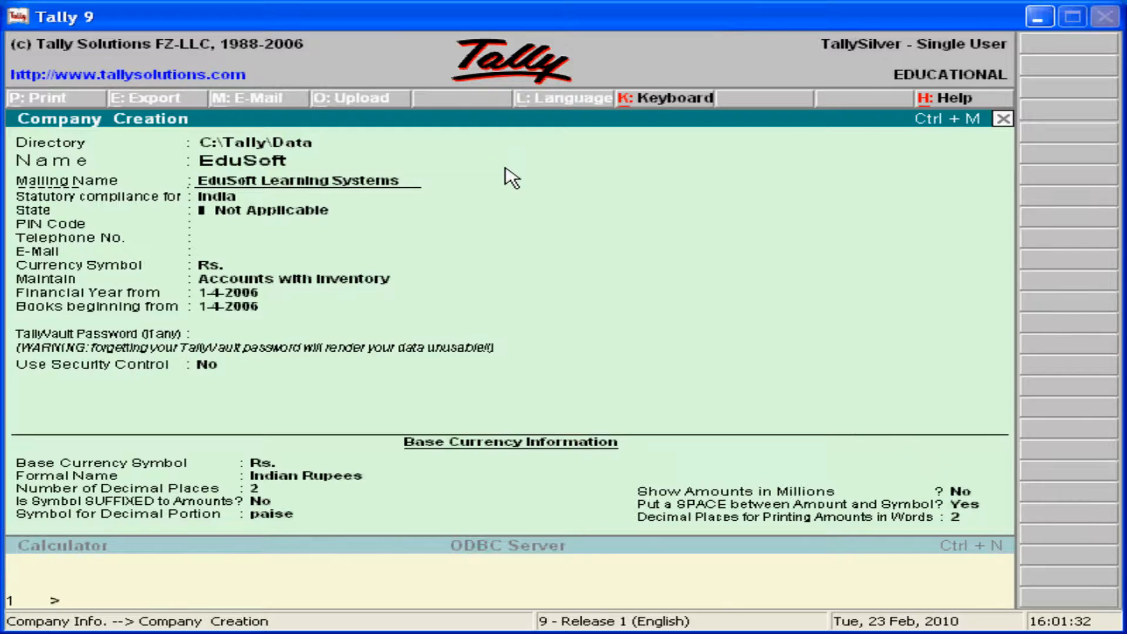
key("Return")
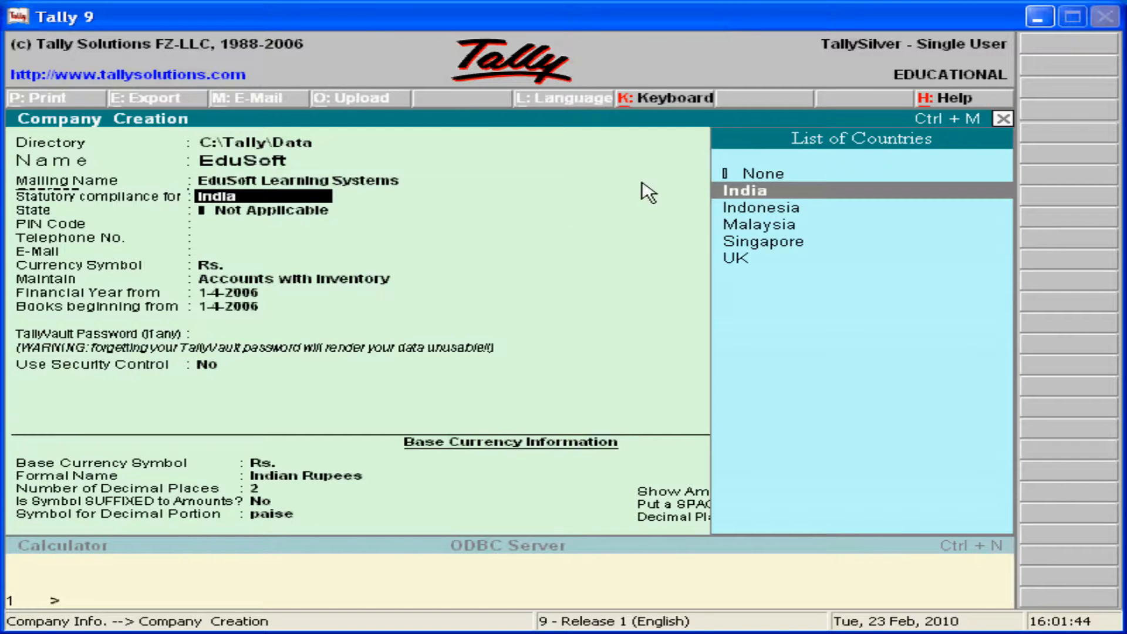
- Keep India for statutory compliance and choose Andhra Pradesh as the state
key("Return")
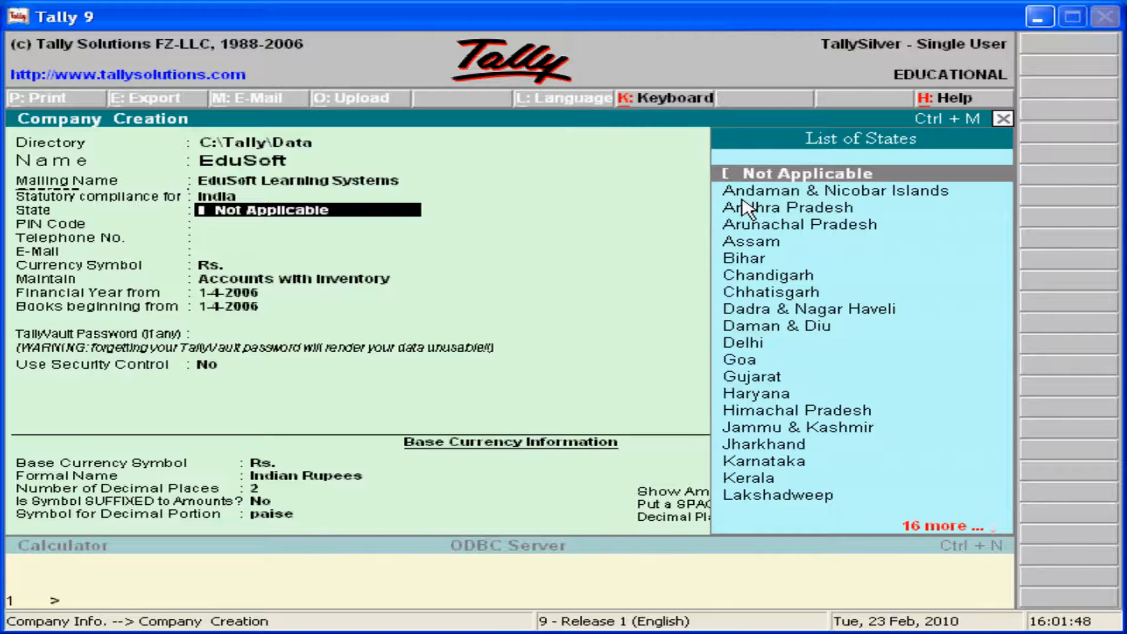
key("Down")
key("Down")
key("Down")
key("Down")
key("Up")
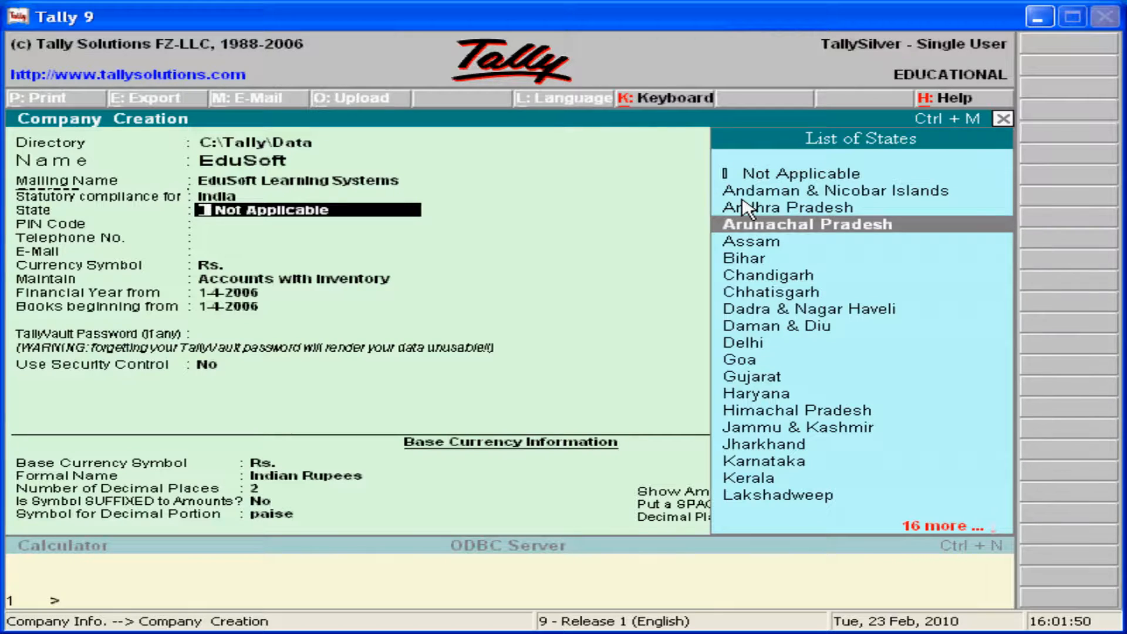
key("Up")
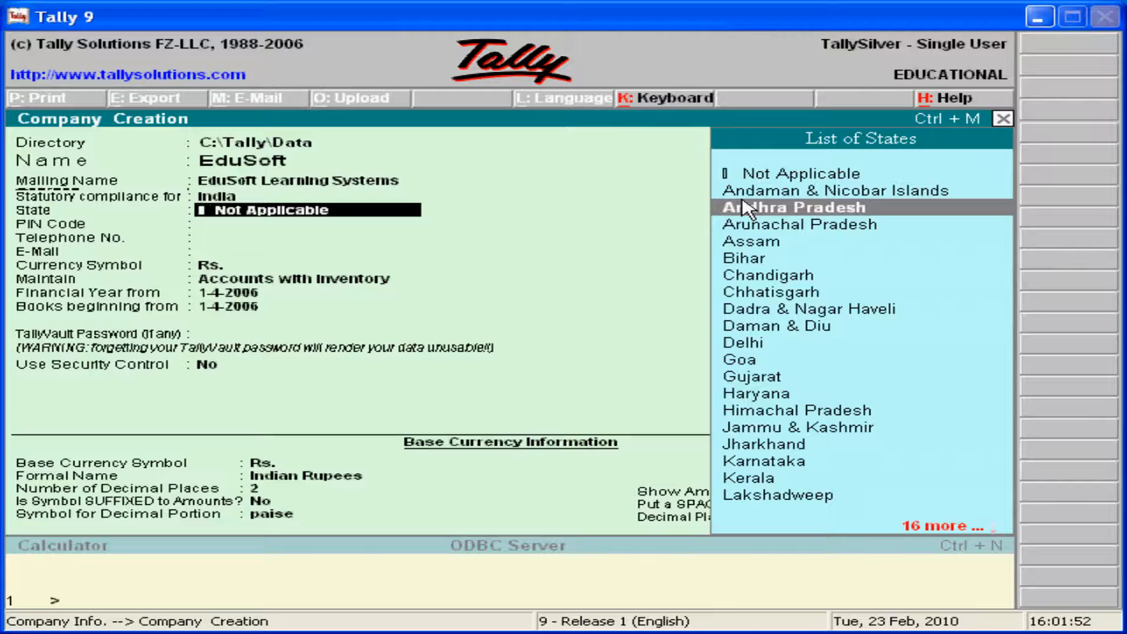
key("Return")
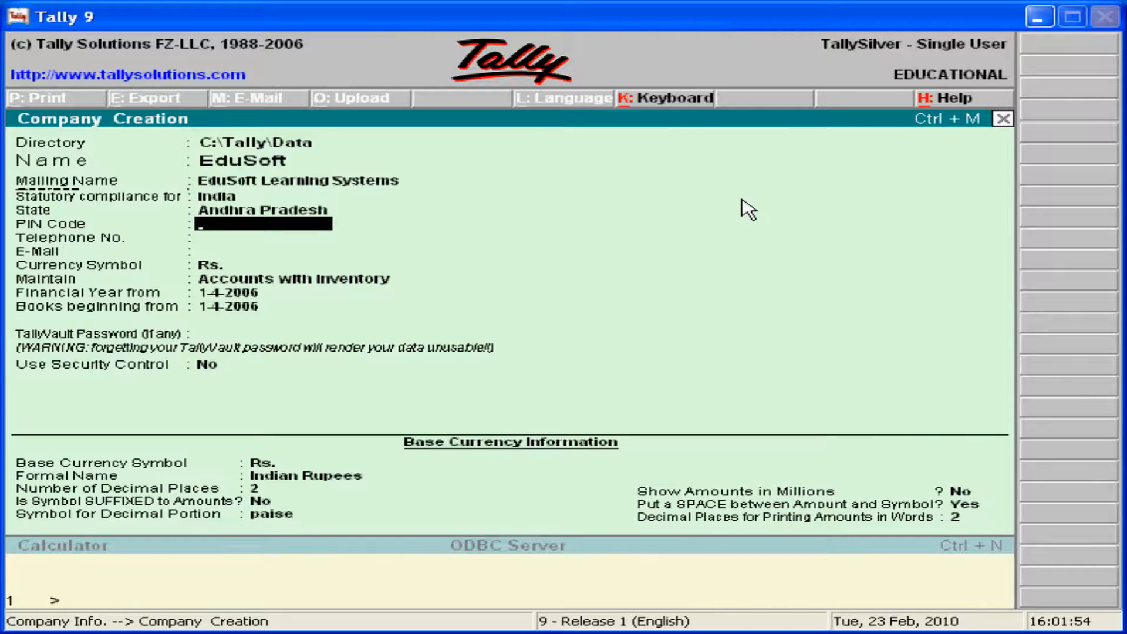
- Fill in the company's PIN code and telephone number
type("524121")
key("Return")
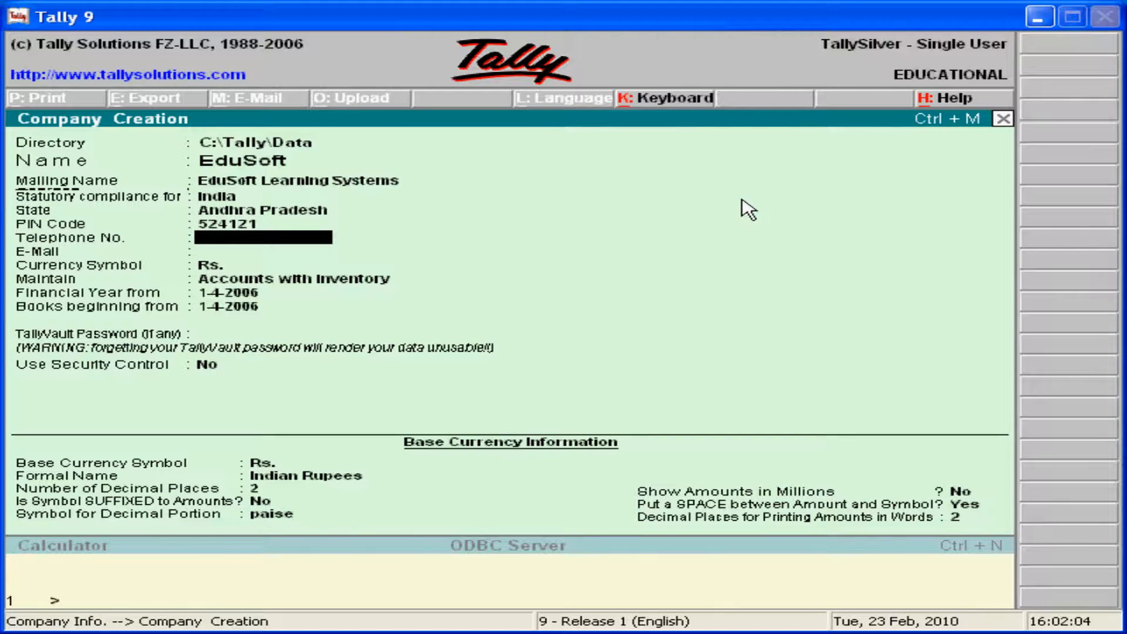
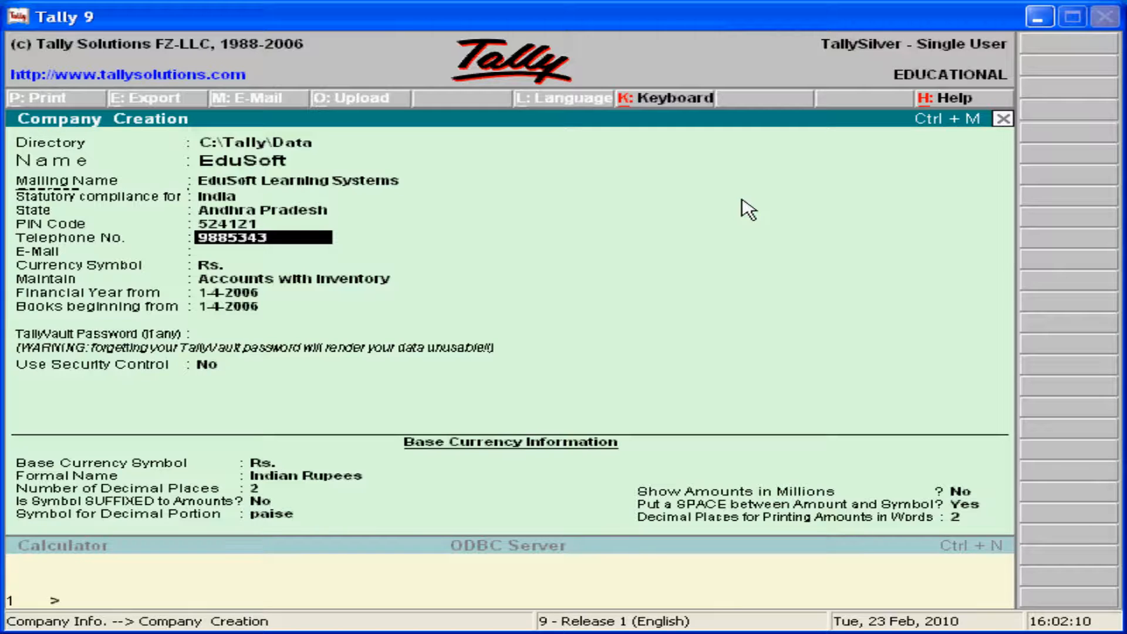
key("Return")
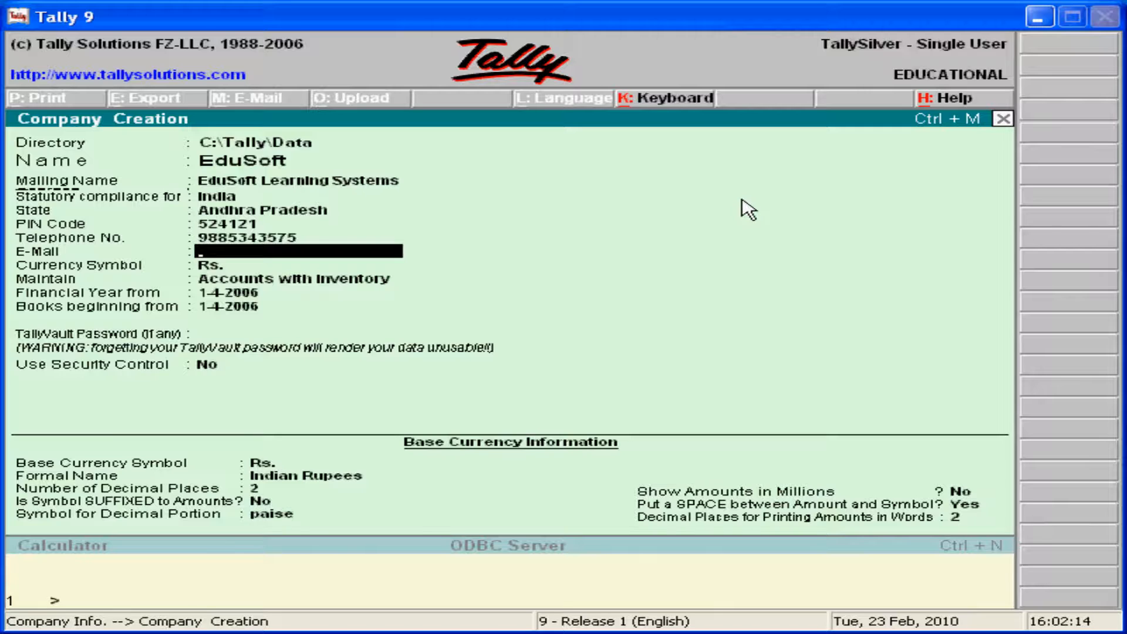
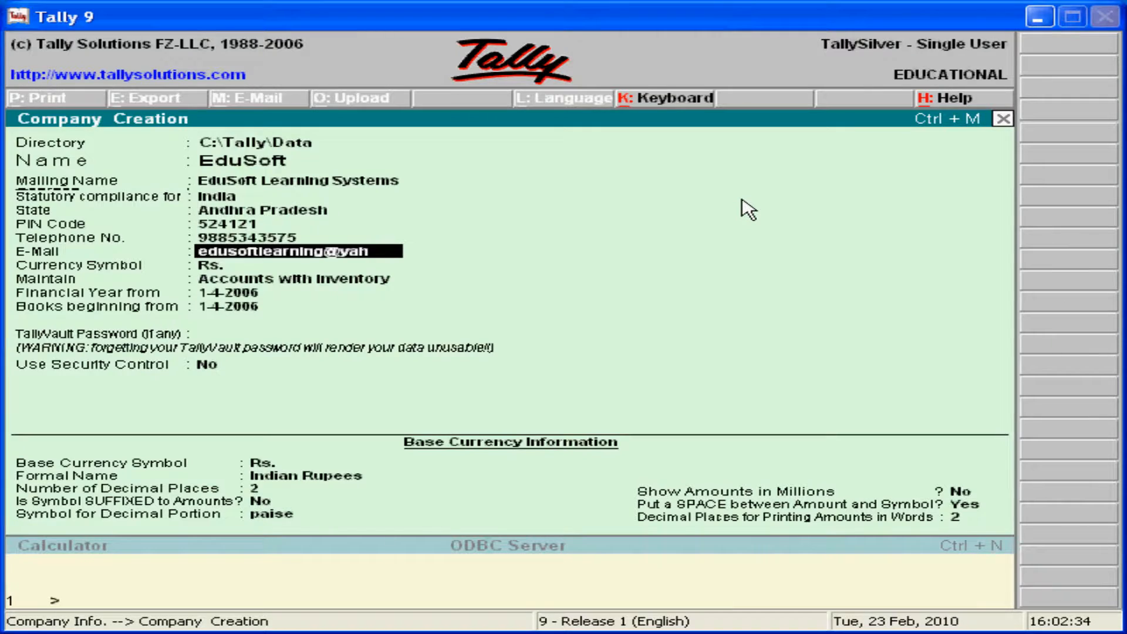
- Type the company's e-mail address in the E-Mail field, then fix its misspelt domain ending
key("Return")
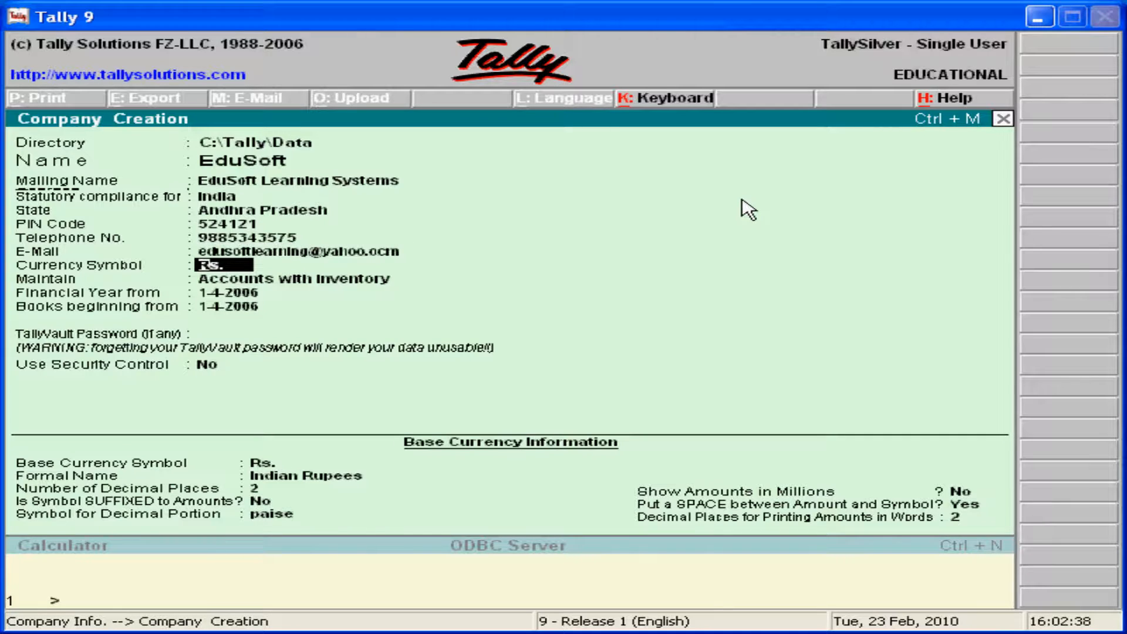
key("BackSpace")
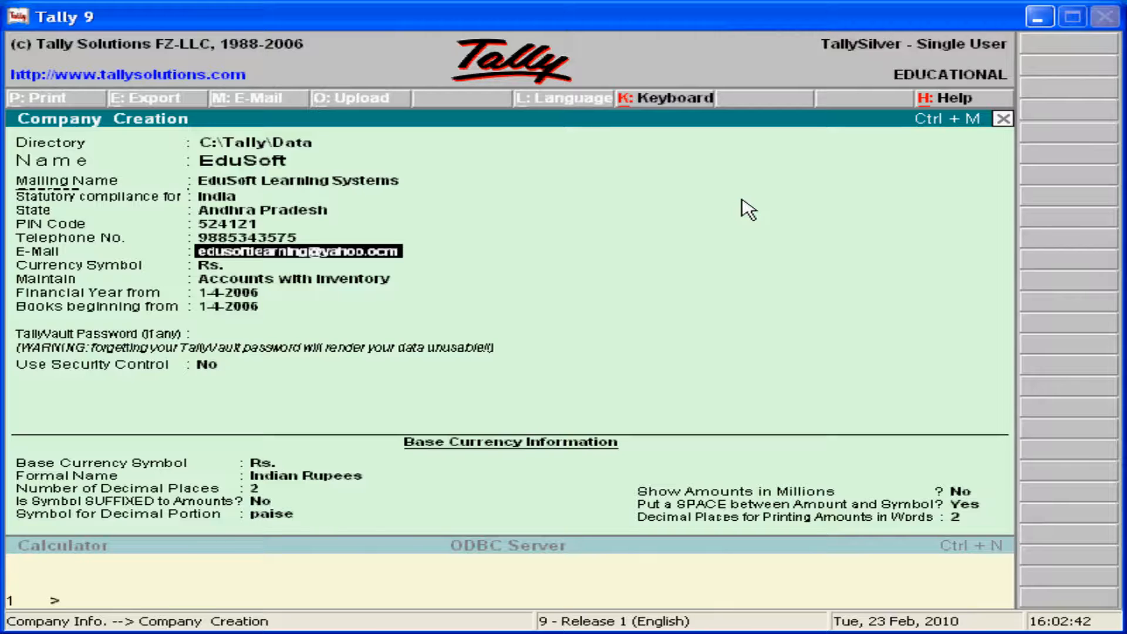
key("Left")
key("Return")
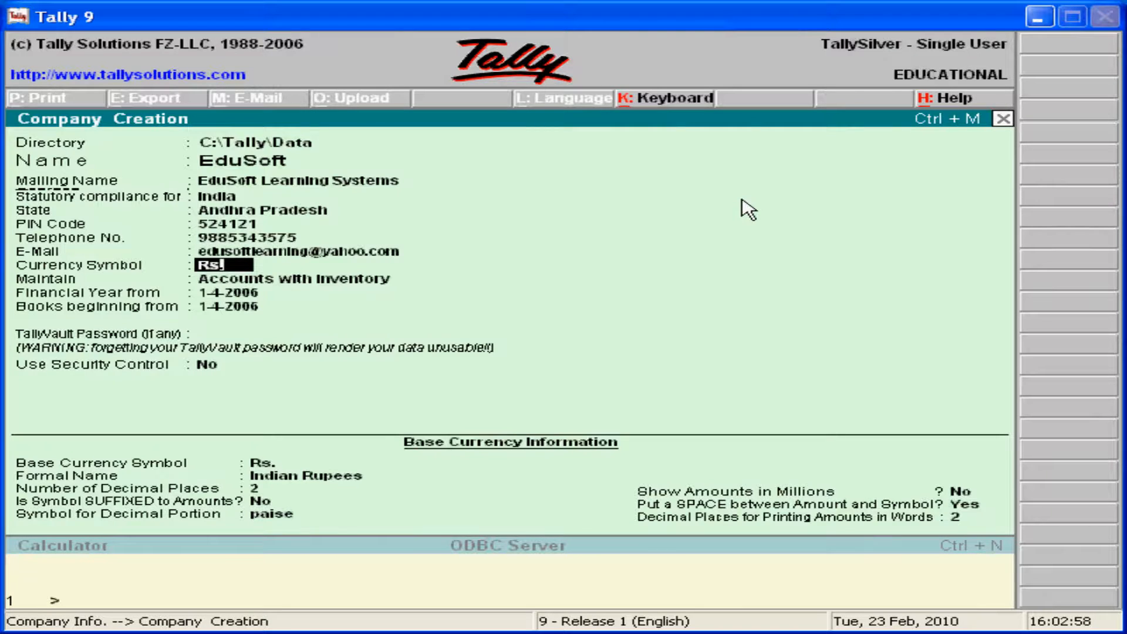
key("Return")
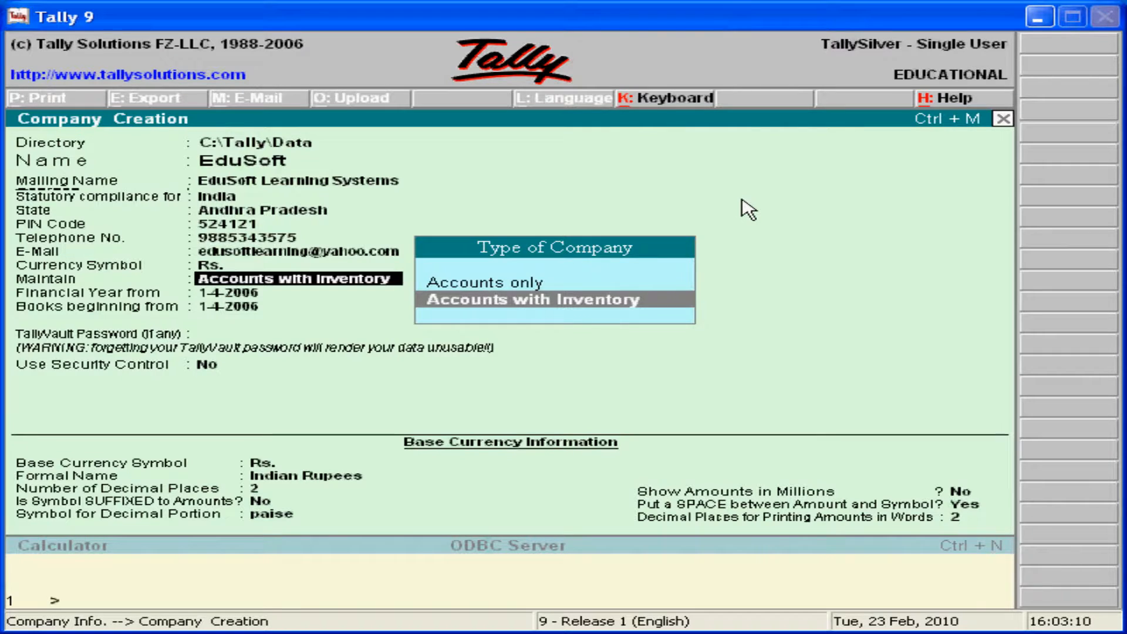
key("Up")
key("Down")
key("Up")
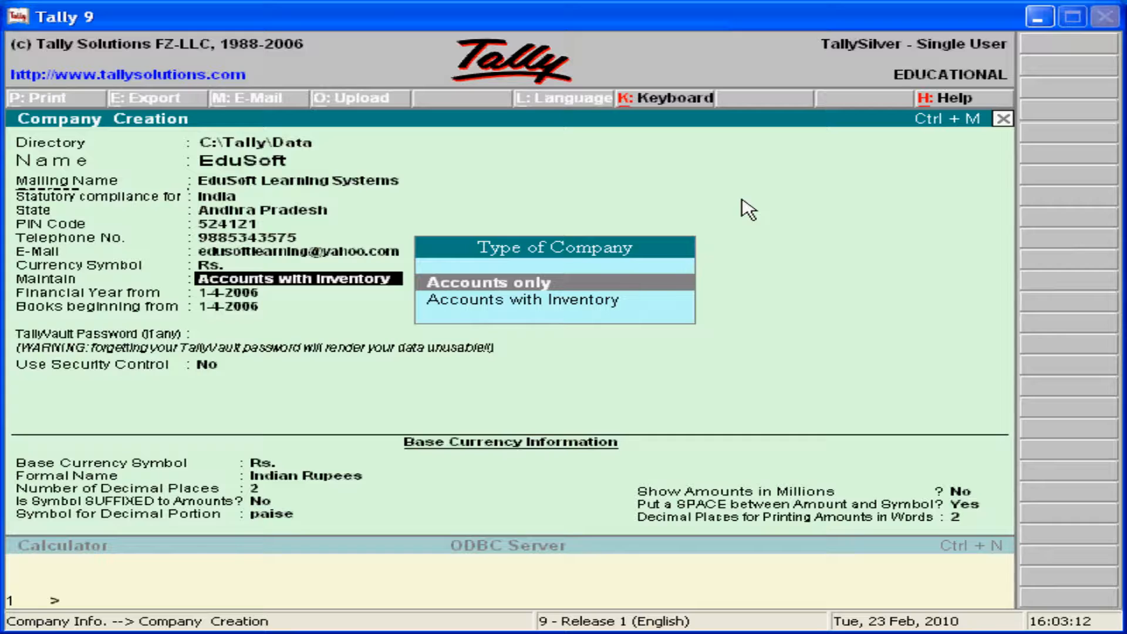
key("Down")
key("Up")
key("Down")
key("Up")
key("Down")
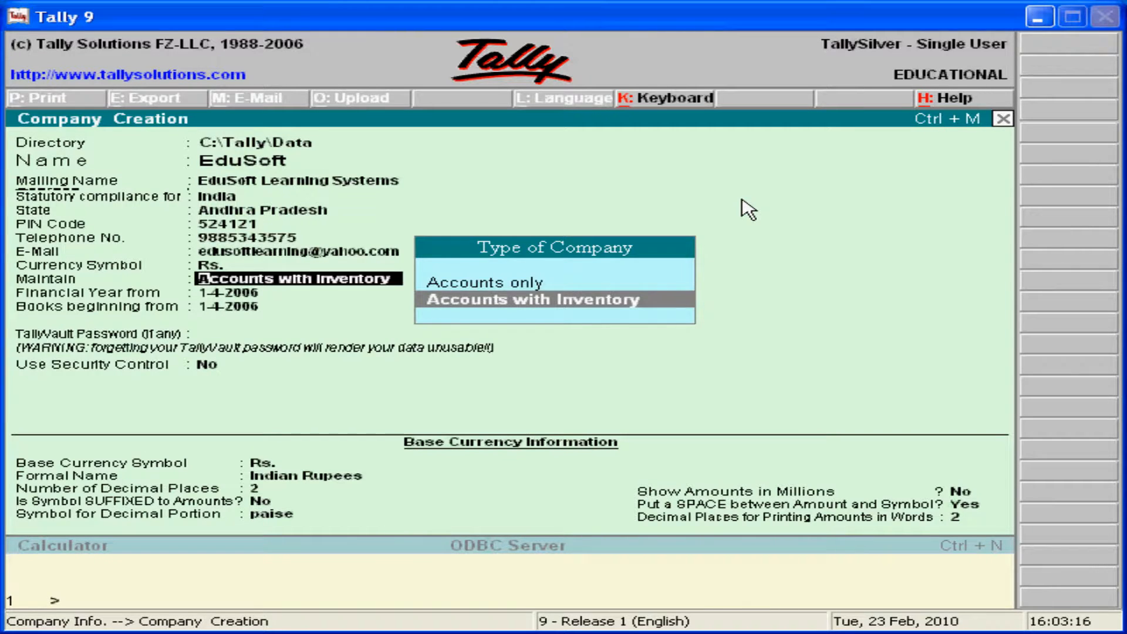
key("Up")
key("Down")
key("Return")
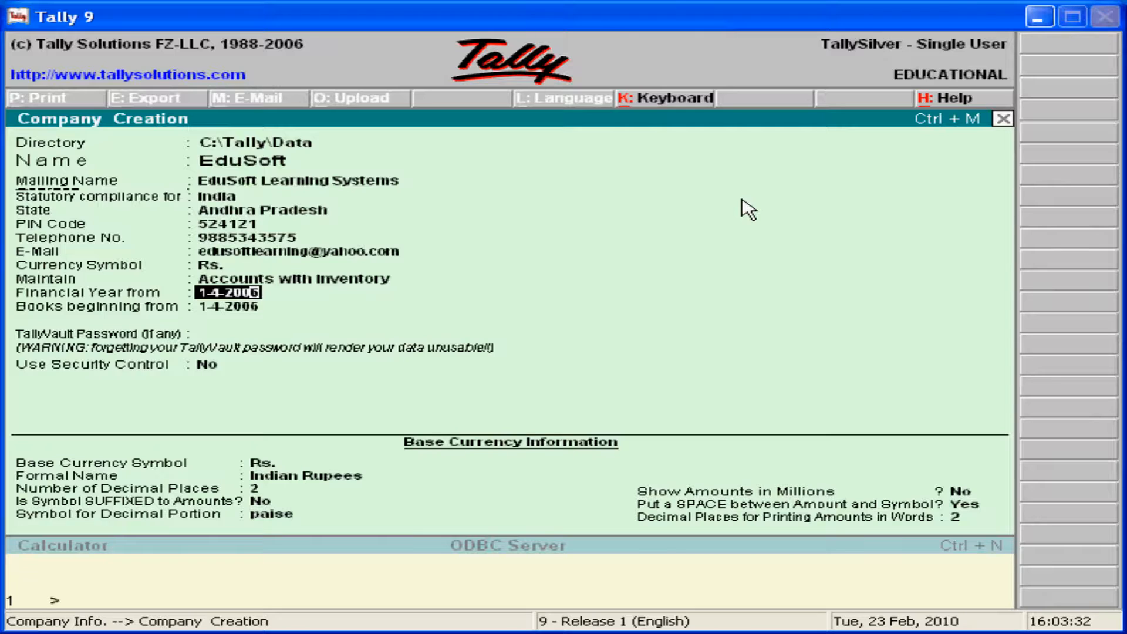
- Set the financial year start to 1-4-2008 and keep books beginning from 1-4-2008
type("8")
key("Return")
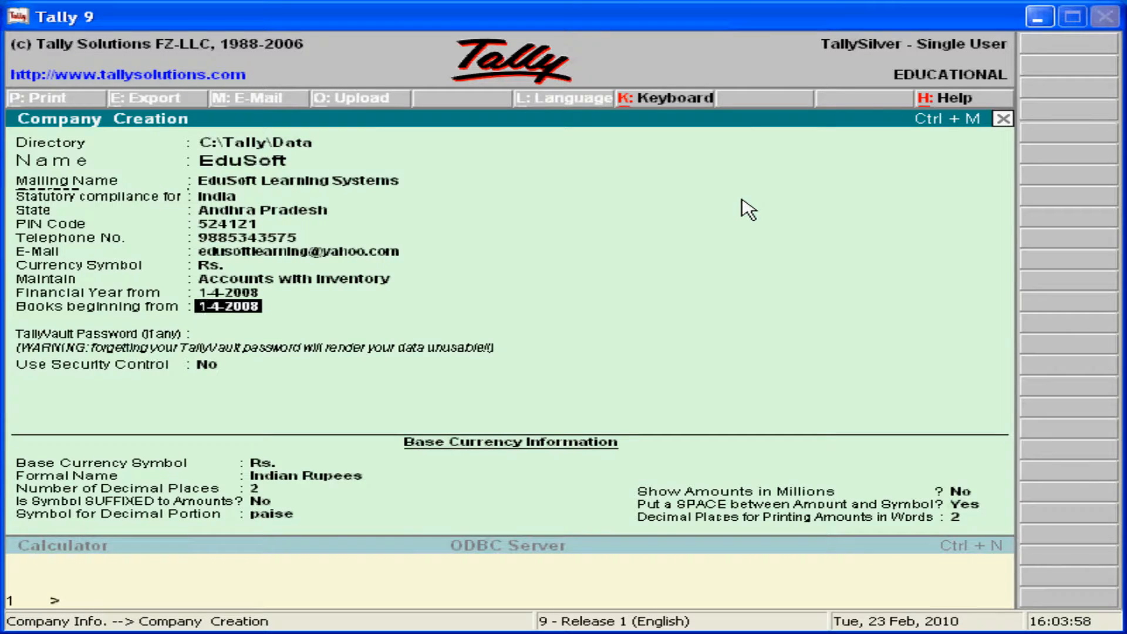
key("Return")
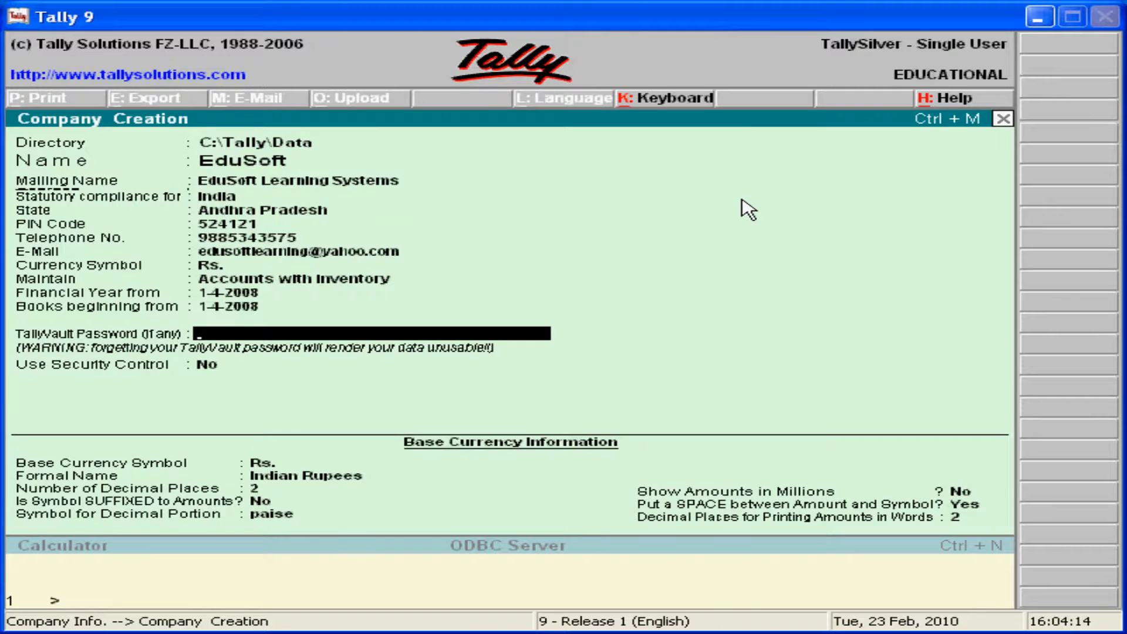
- Leave the TallyVault password empty, enable security control, and name the administrator Edusoft
key("Return")
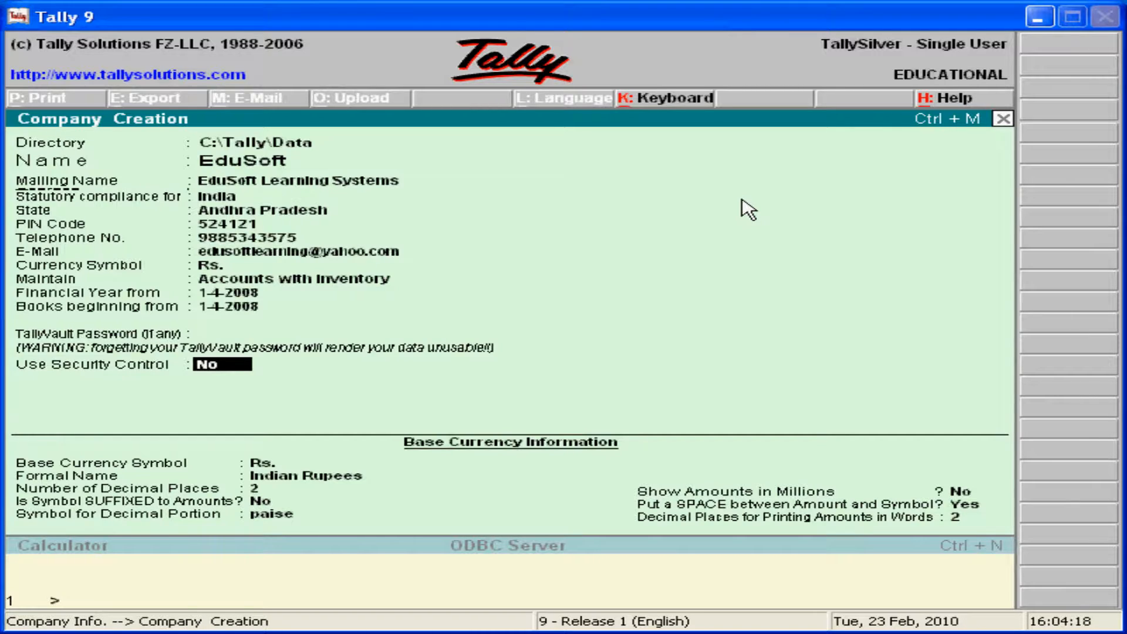
type("yes")
key("Return")
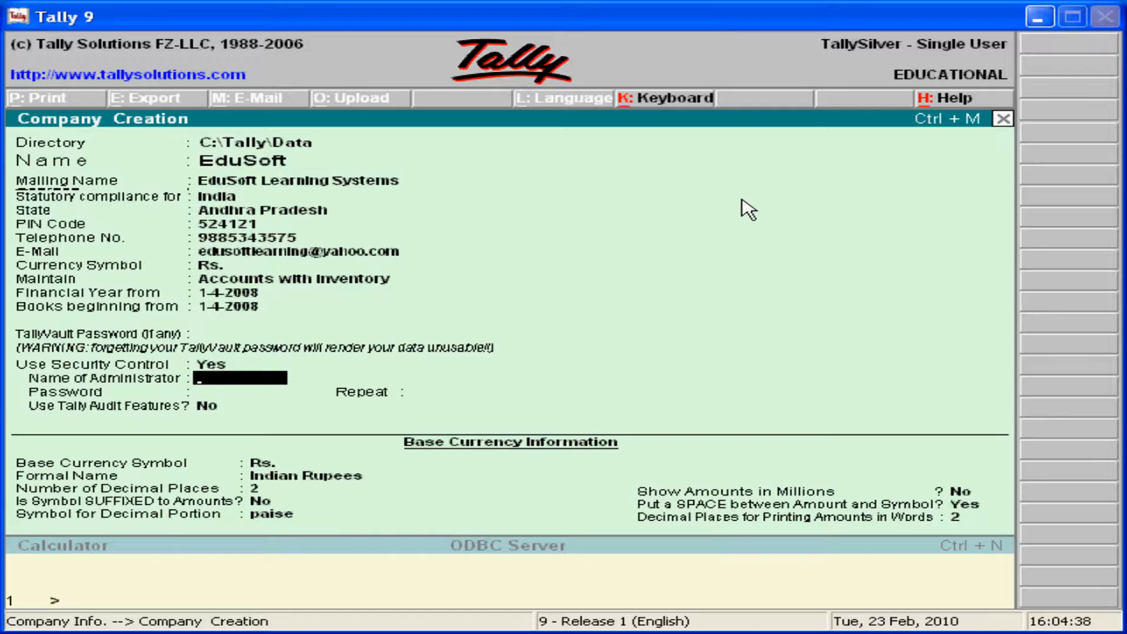
type("Edusoft")
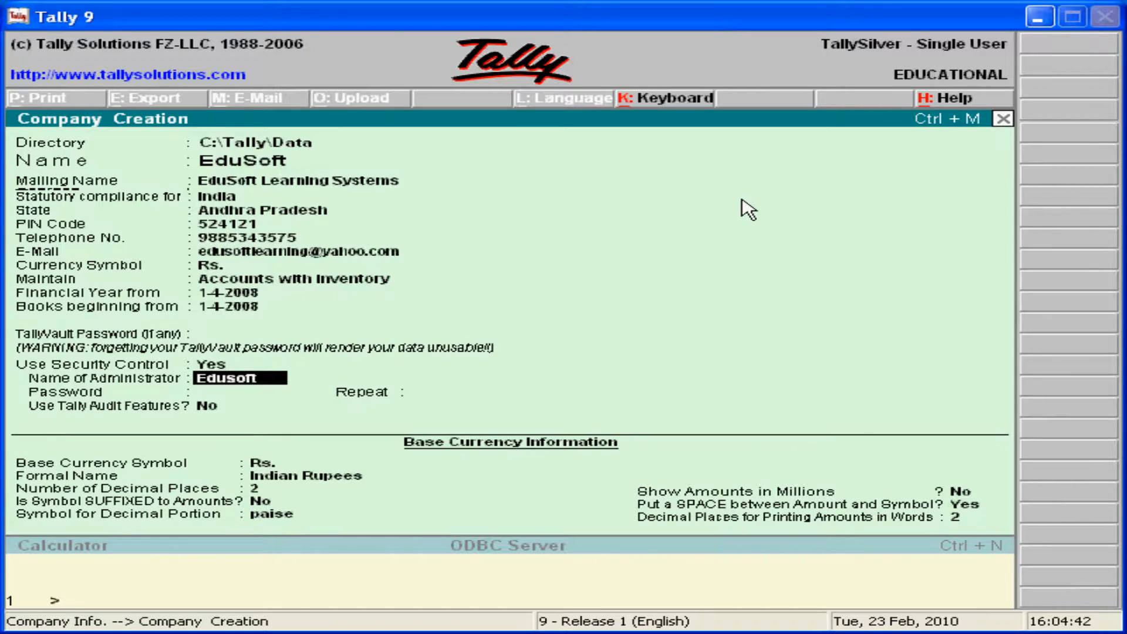
key("Return")
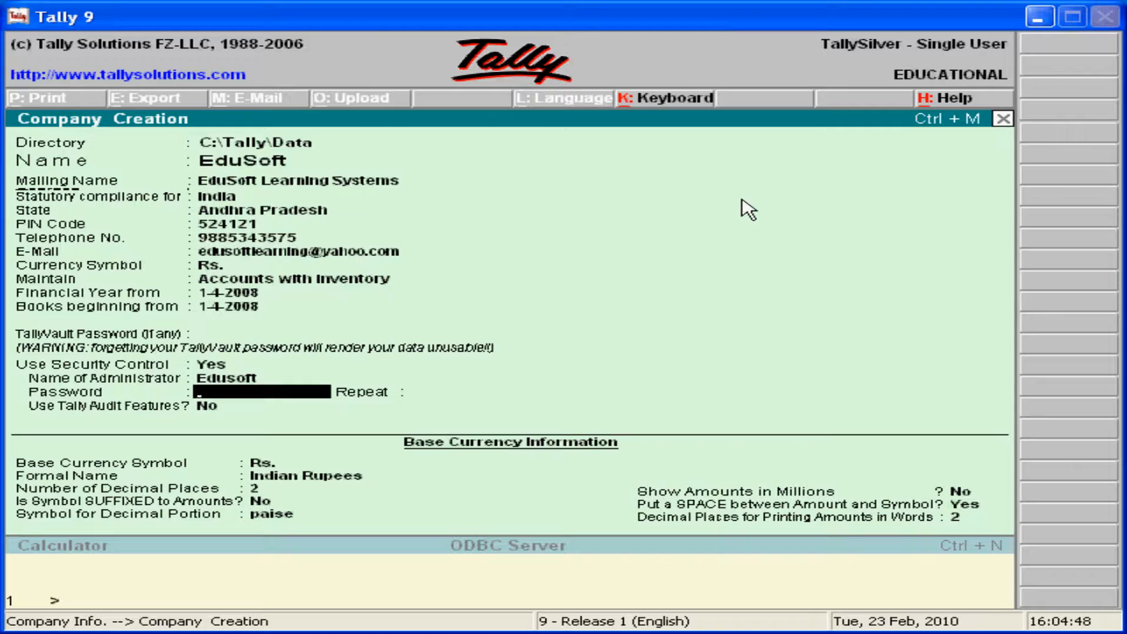
- Enter and repeat the administrator password, then switch to the PowerPoint slide show
type("*********")
key("BackSpace")
key("BackSpace")
key("BackSpace")
key("BackSpace")
key("BackSpace")
key("BackSpace")
key("BackSpace")
key("BackSpace")
key("BackSpace")
key("BackSpace")
key("BackSpace")
key("BackSpace")
type("***********")
key("Return")
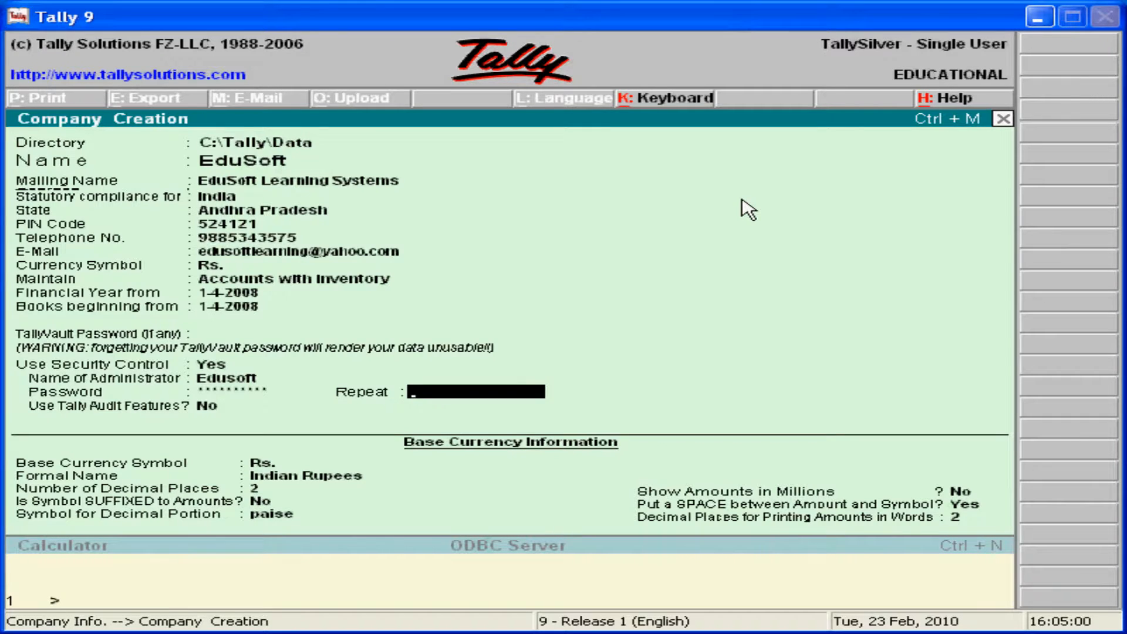
type("********")
key("Return")
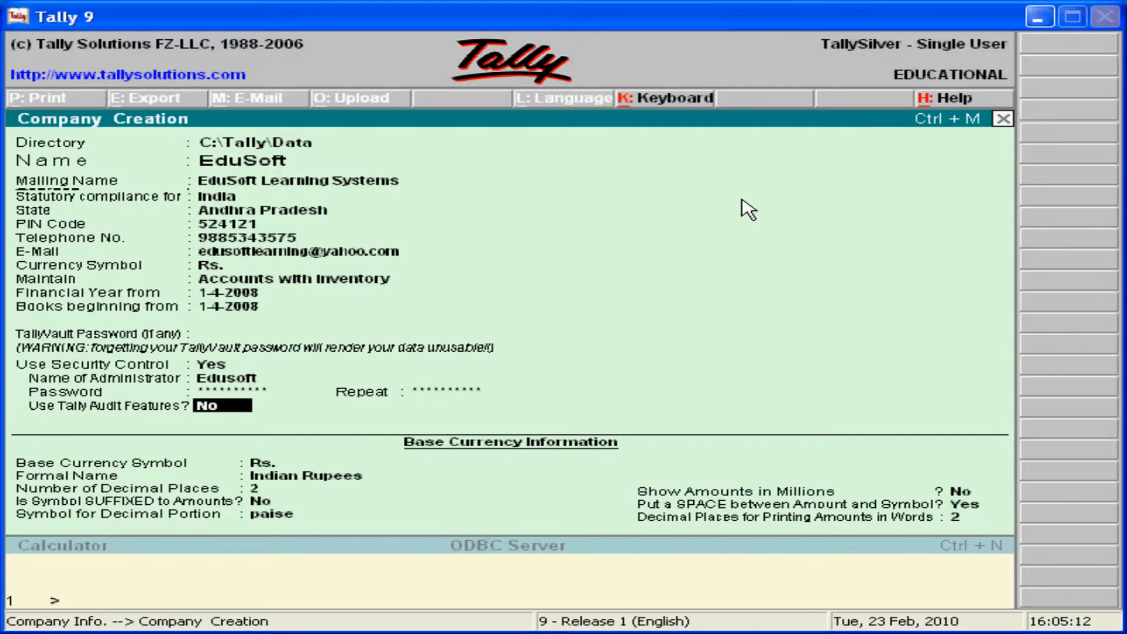
key("alt+Tab")
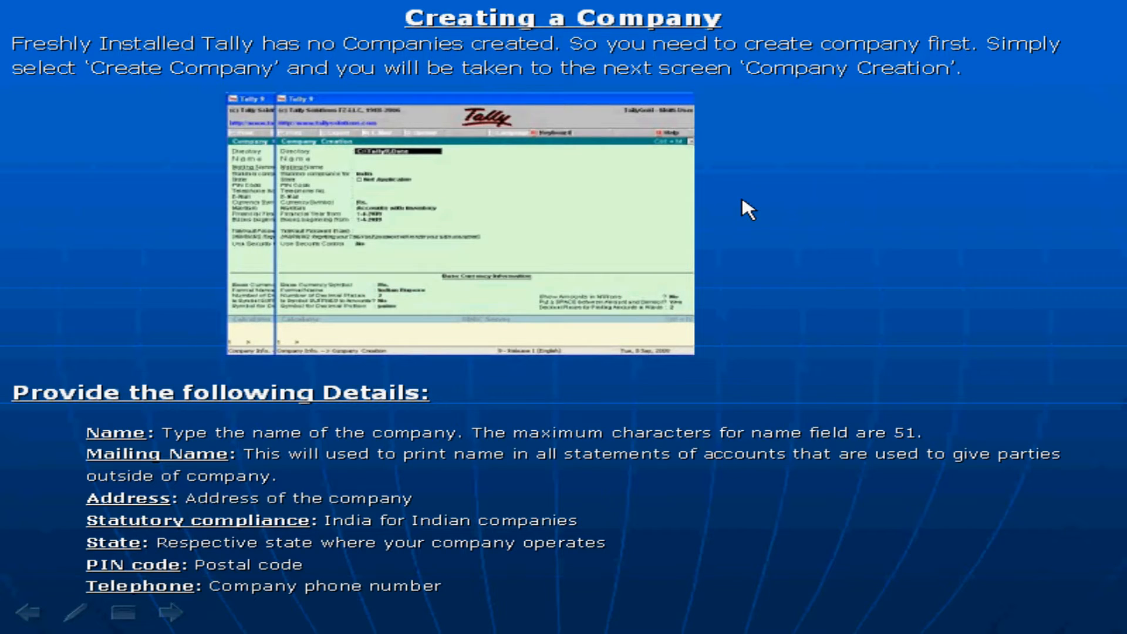
- Advance to the next field-description slide and return to Tally's Company Creation form
left_click(743, 200)
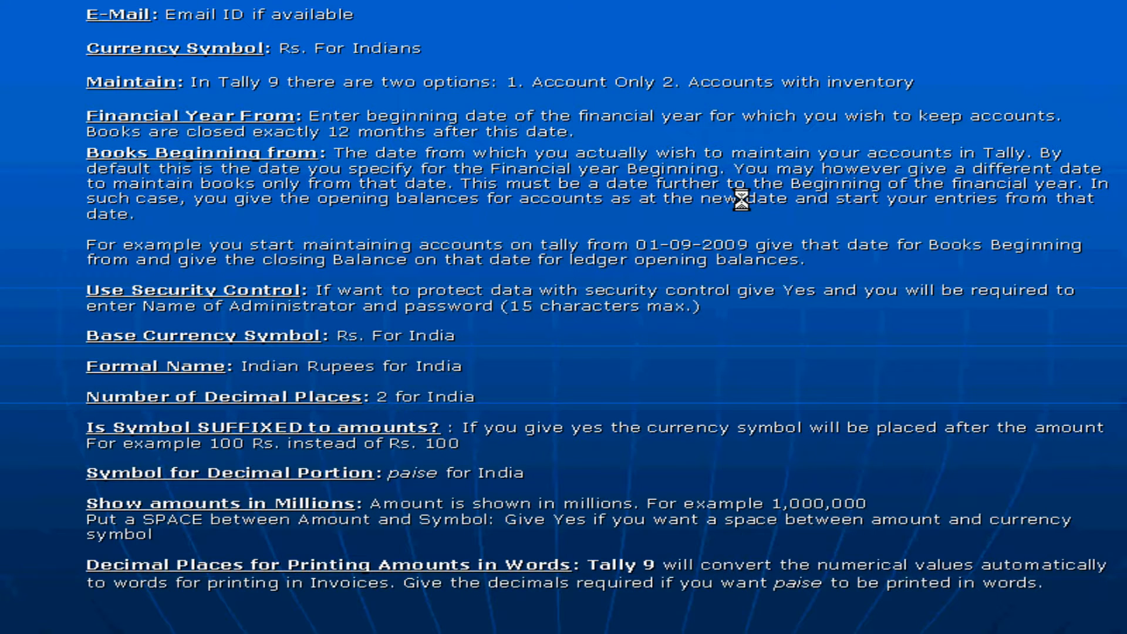
key("alt+Tab")
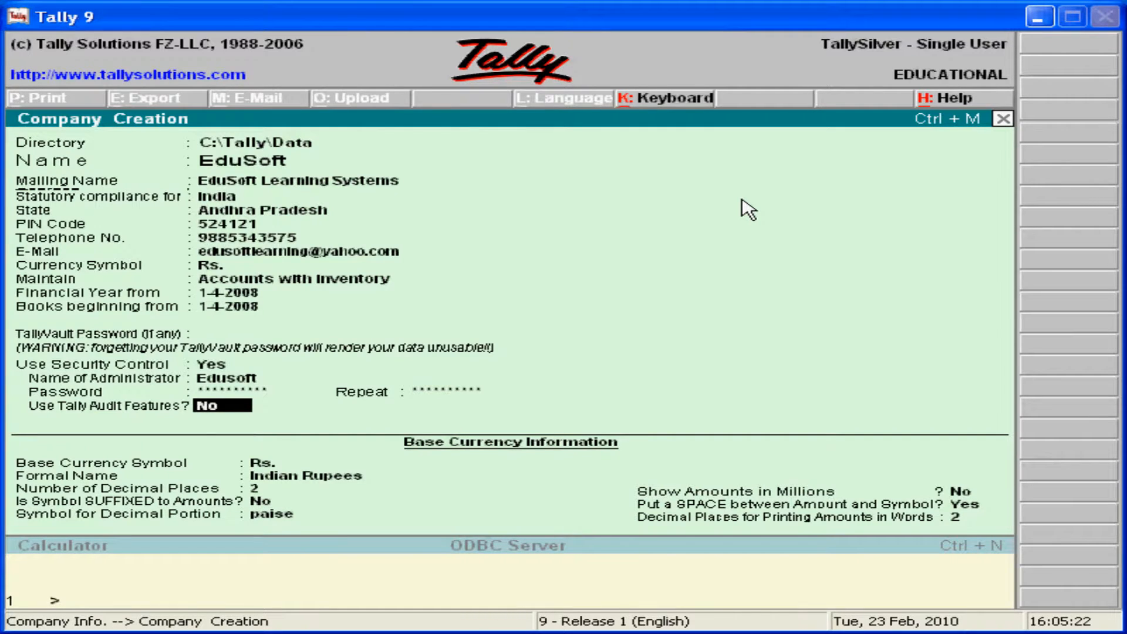
- Leave audit features off and keep Rs., Indian Rupees, 2 decimals, not suffixed, and paise
key("Return")
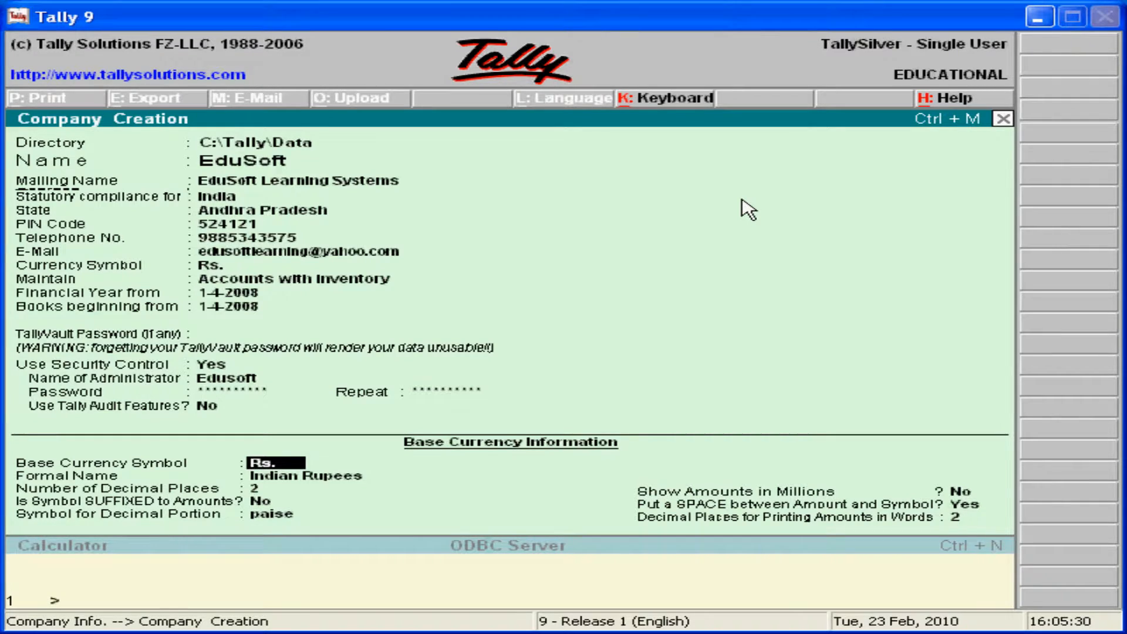
key("Return")
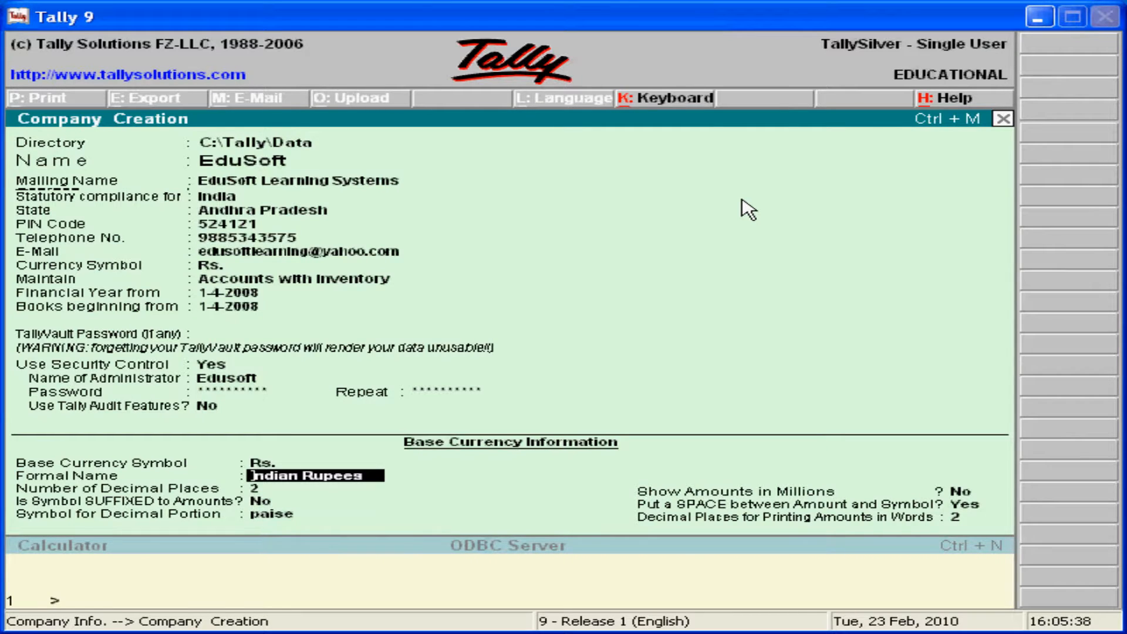
key("Return")
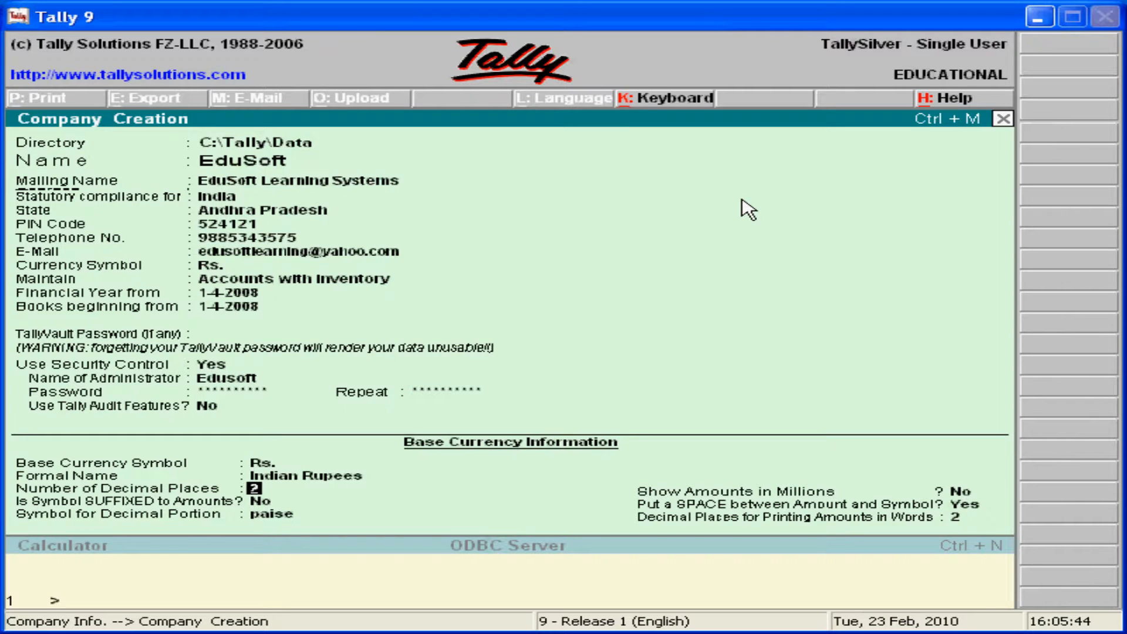
key("Return")
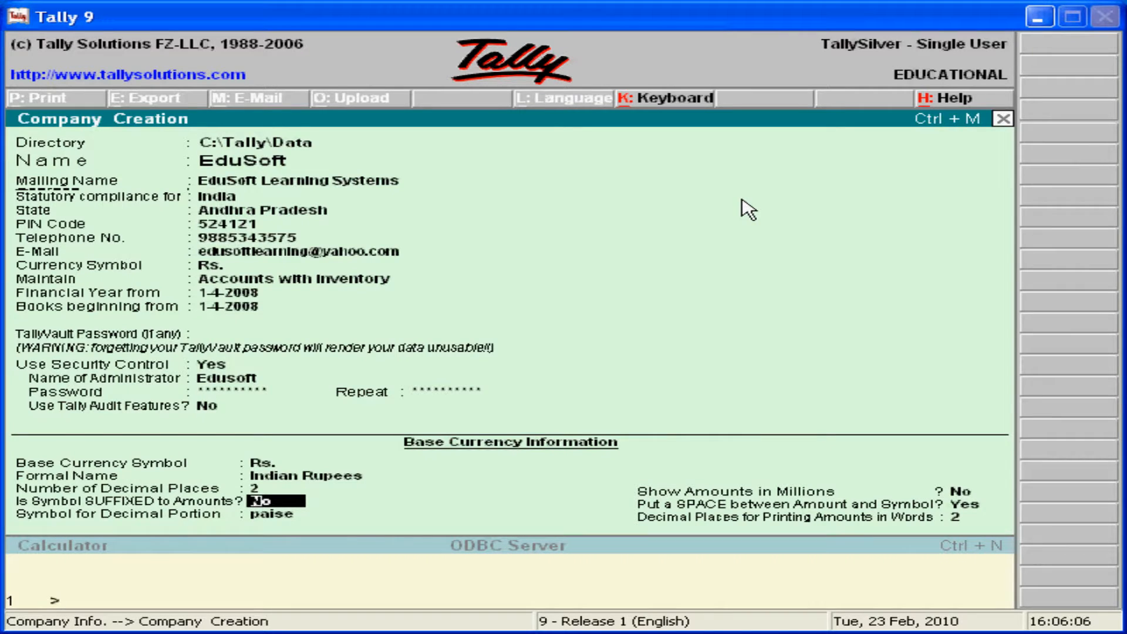
key("Return")
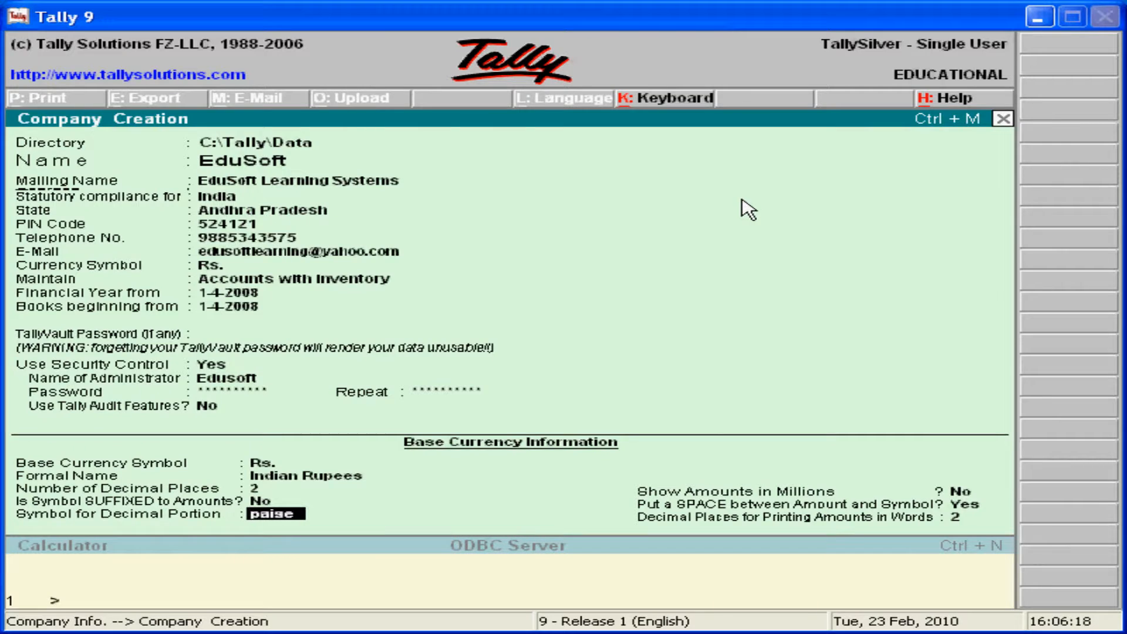
key("Return")
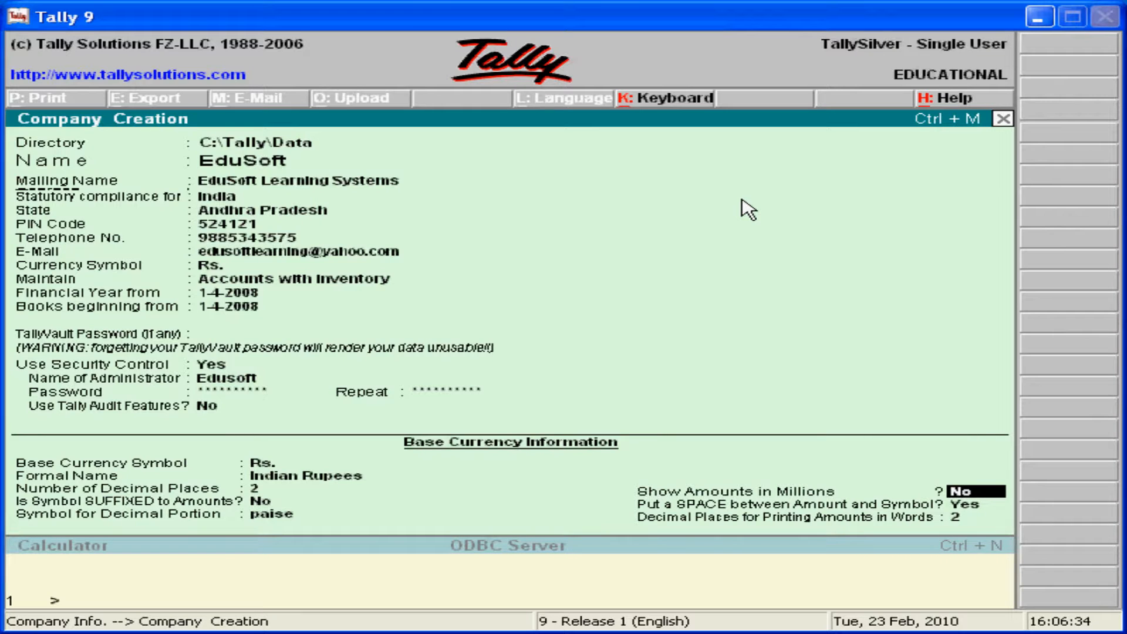
- Keep amounts out of millions, a space before the symbol, and 2 decimal places in words
key("Return")
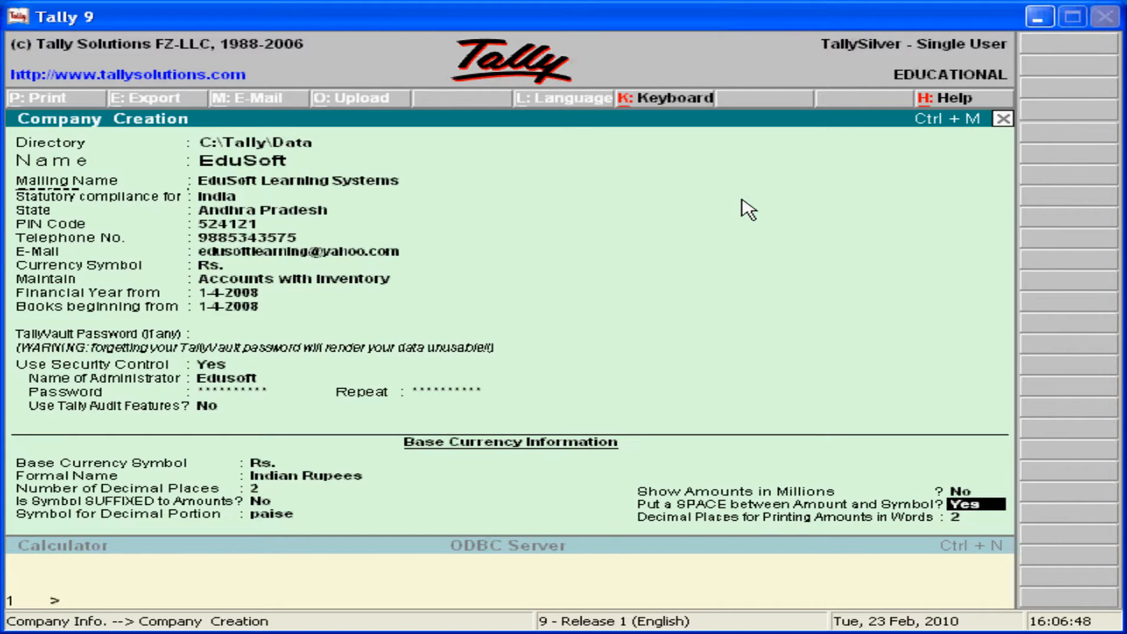
key("Return")
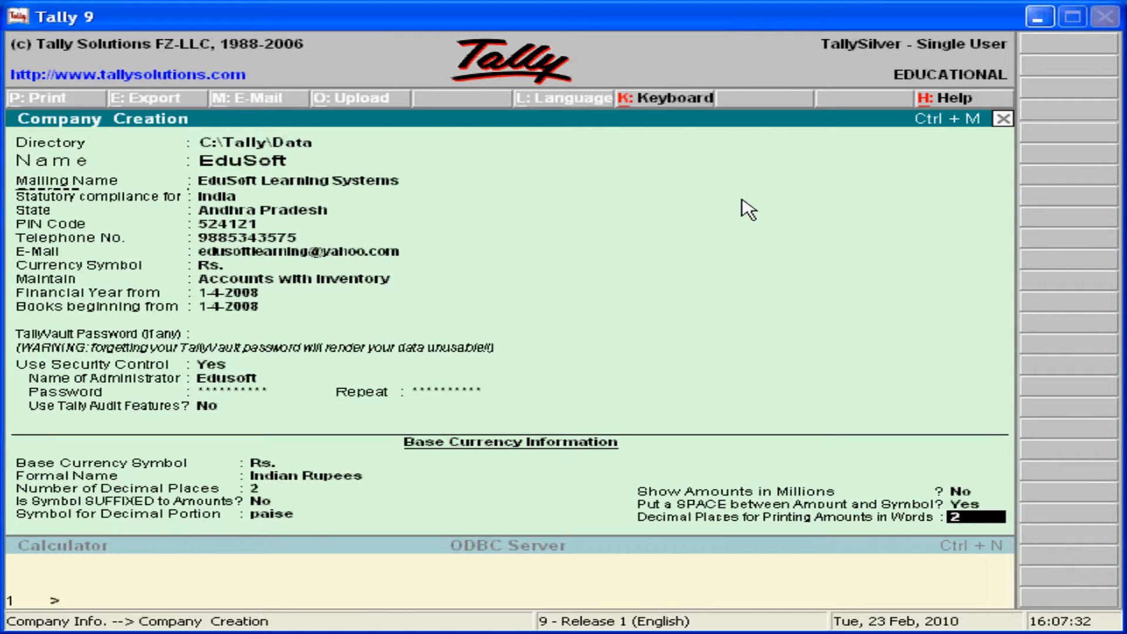
key("Return")
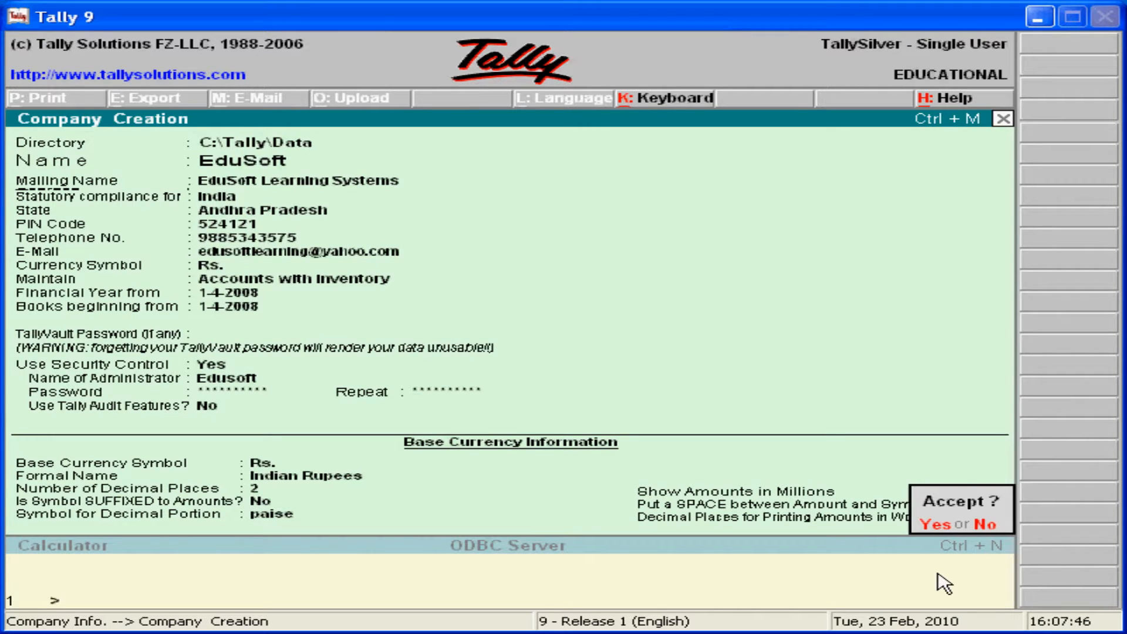
- Accept the company with Y, then log in as administrator Edusoft with its password
key("y")
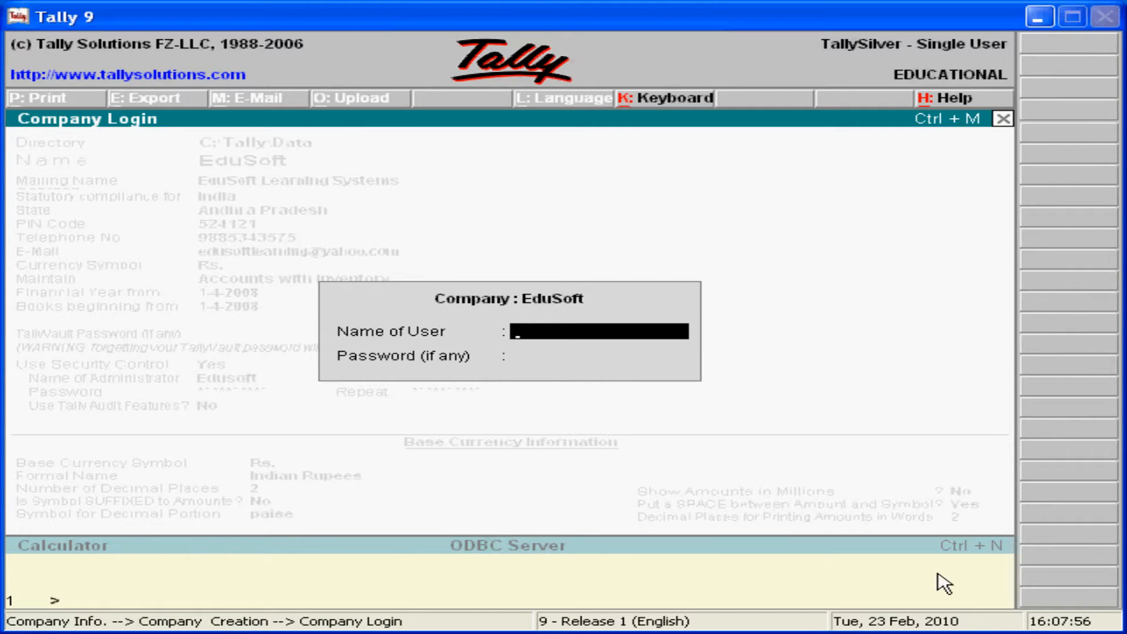
type("Edusoft")
key("Return")
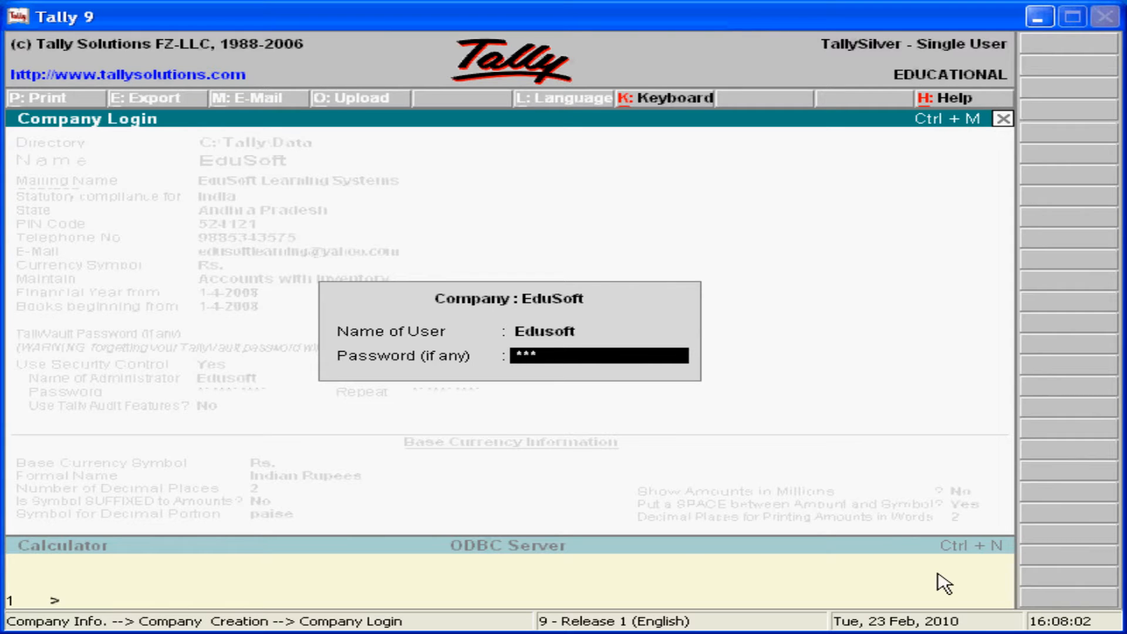
type("**********")
key("Return")
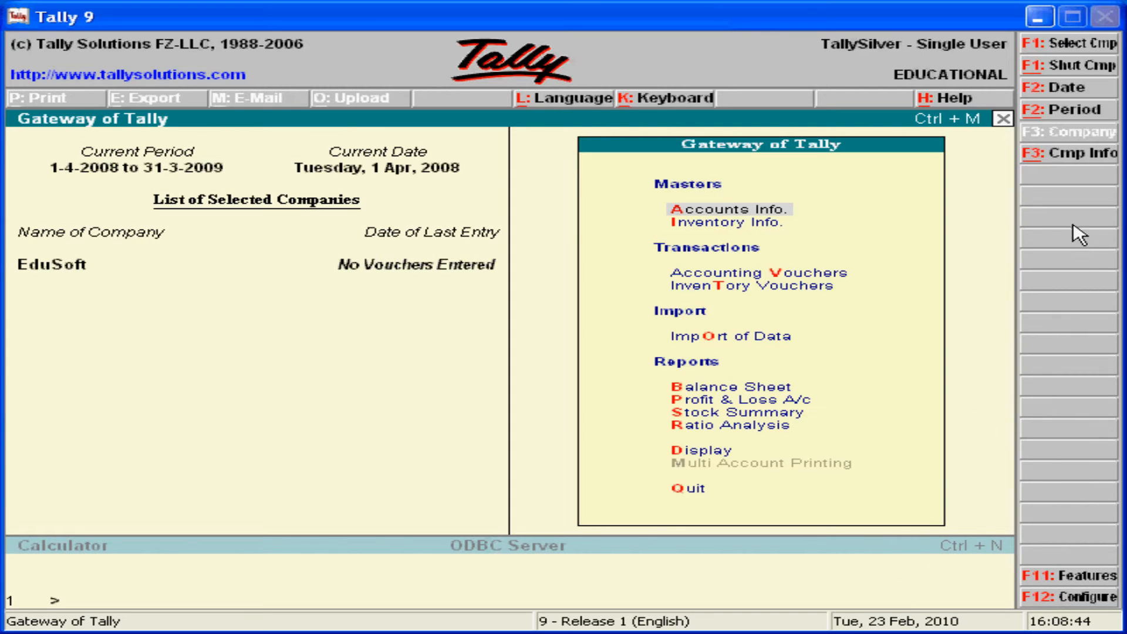
- Shut EduSoft, then reselect EduSoft from the company list and log in with its user name and password
left_click(1051, 68)
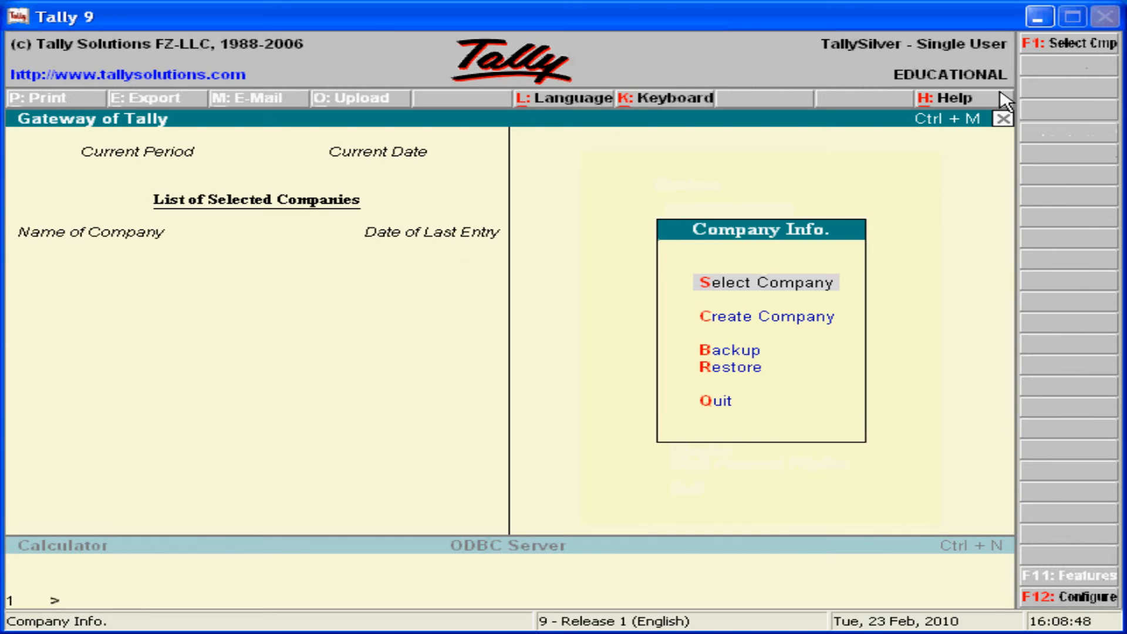
left_click(742, 284)
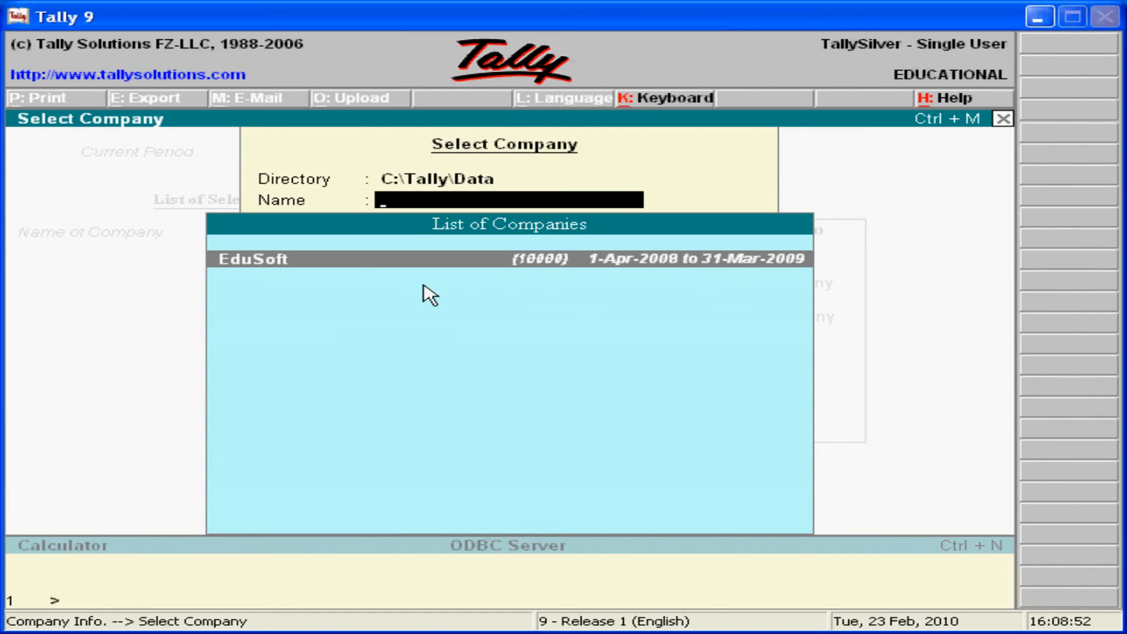
left_click(274, 270)
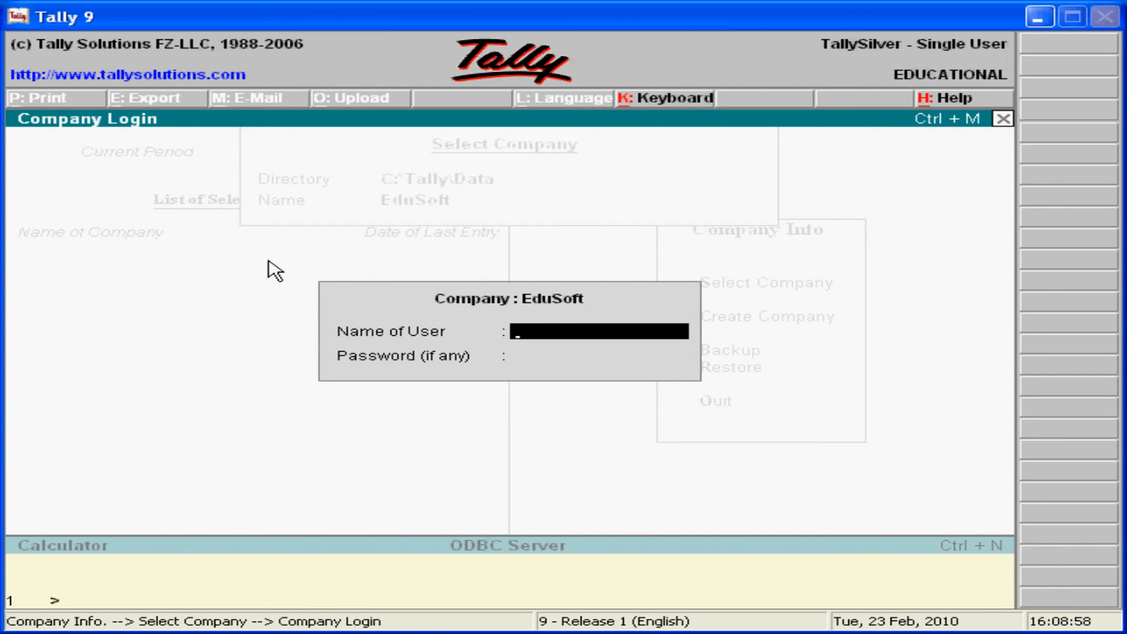
type("Edusoft")
key("Return")
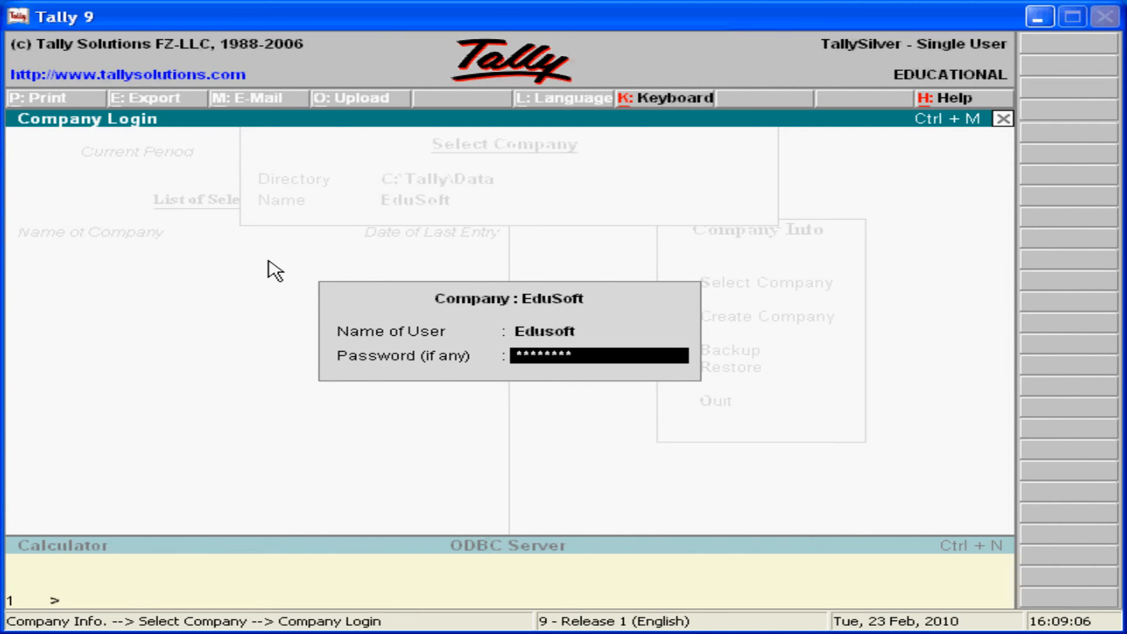
key("Return")
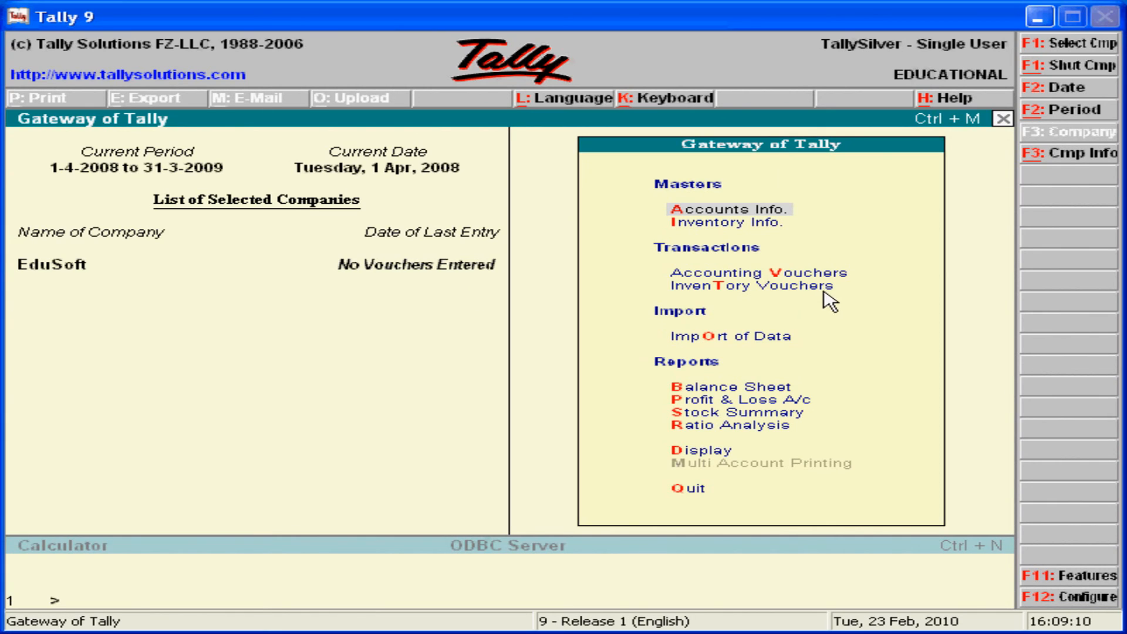
- Briefly view the Company Info menu, then back out of the Gateway to the Quit? confirmation
left_click(1055, 154)
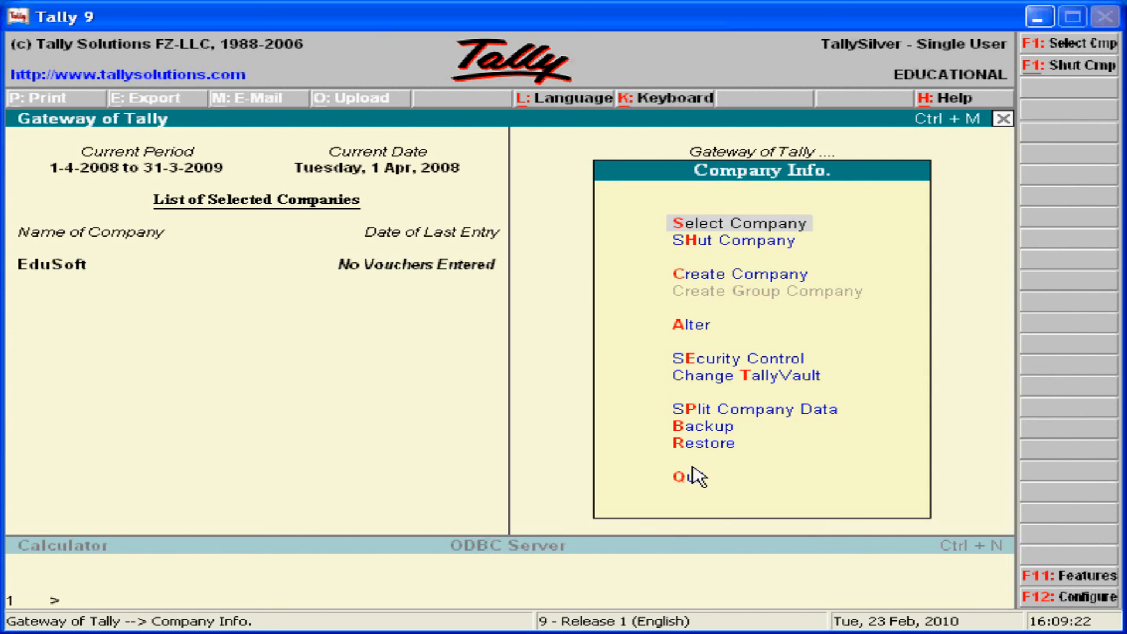
key("Escape")
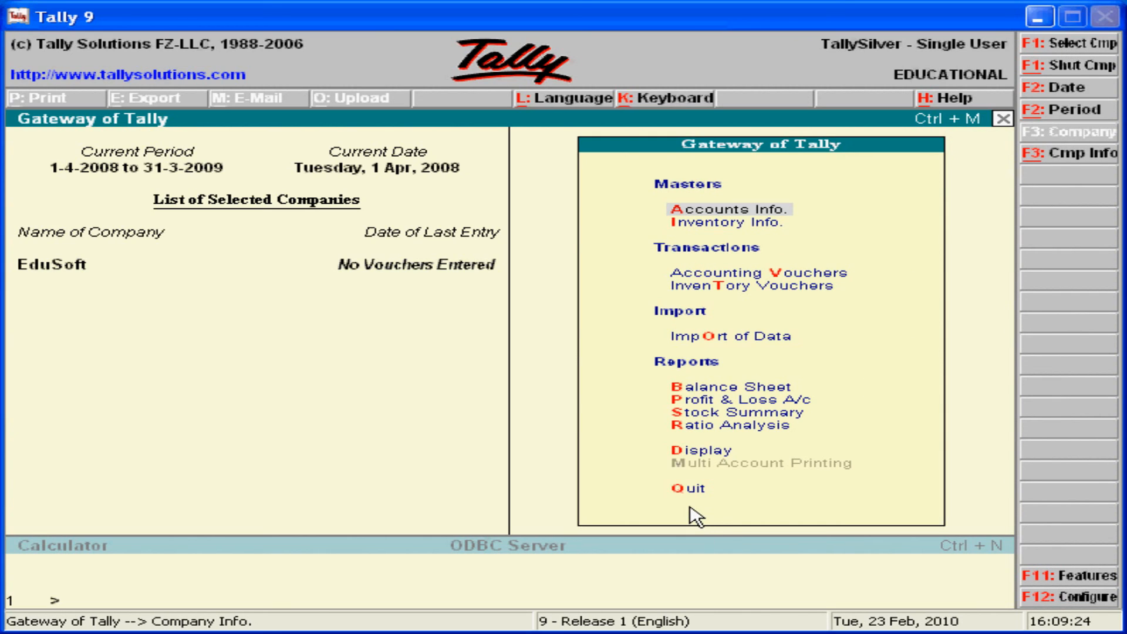
key("Escape")
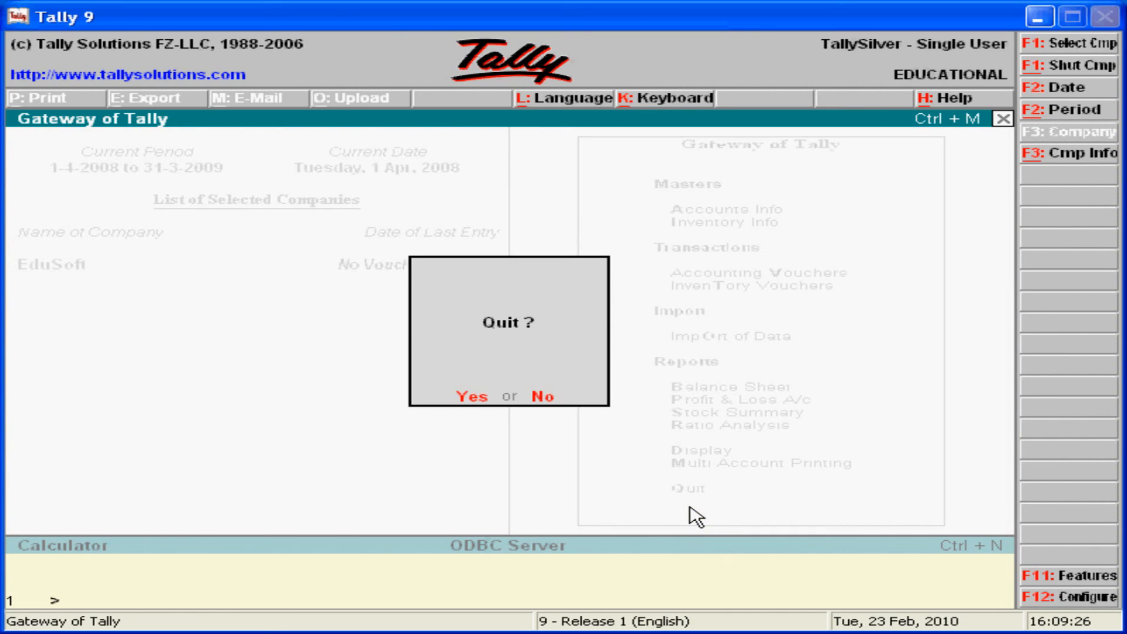